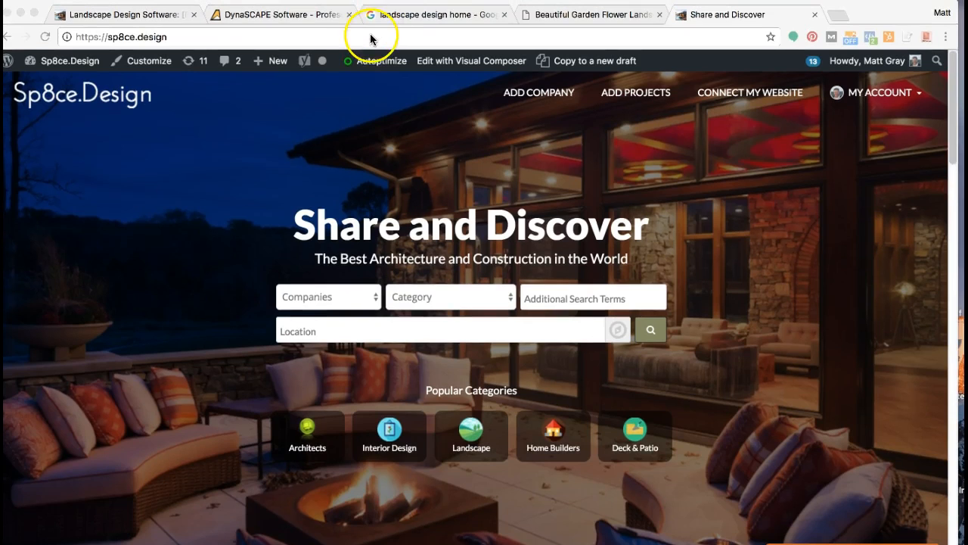
Step: Open google.com in a new browser tab
left_click(836, 16)
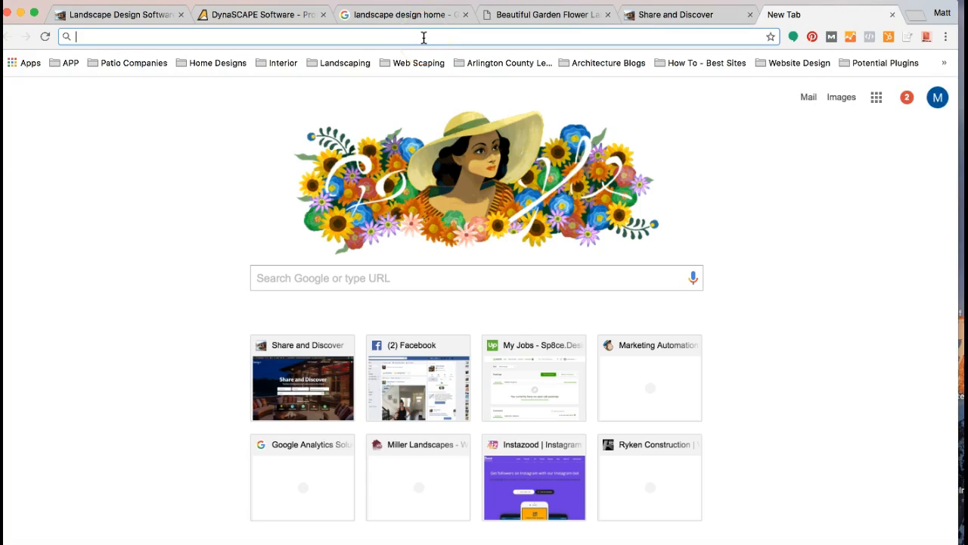
type("google.com")
key("Delete")
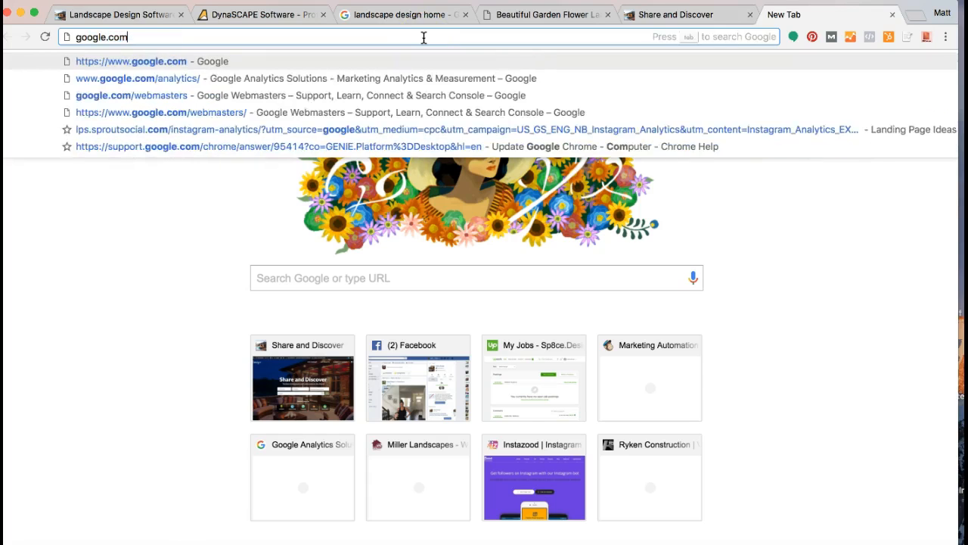
key("Return")
Step: Search Google for "landscape design home"
left_click(319, 288)
type("landsca")
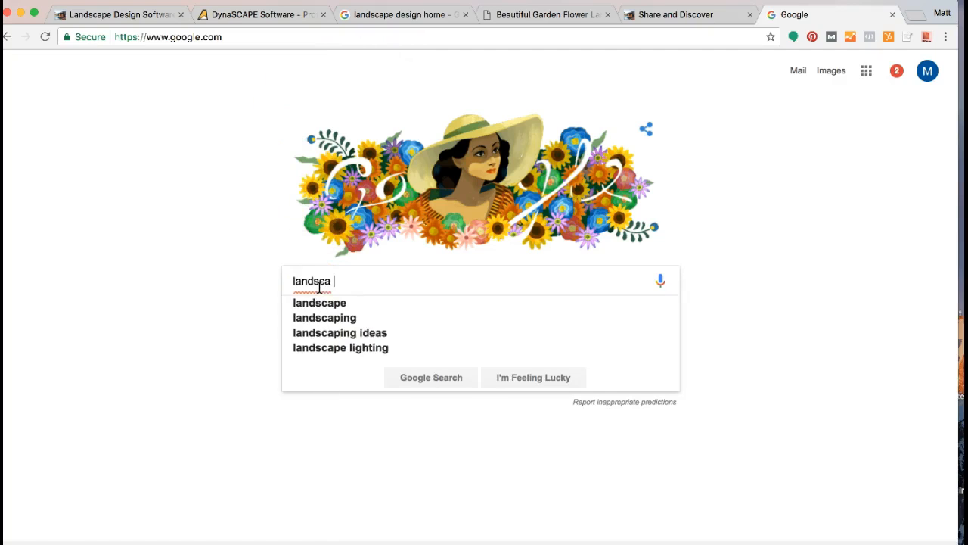
key("BackSpace")
key("BackSpace")
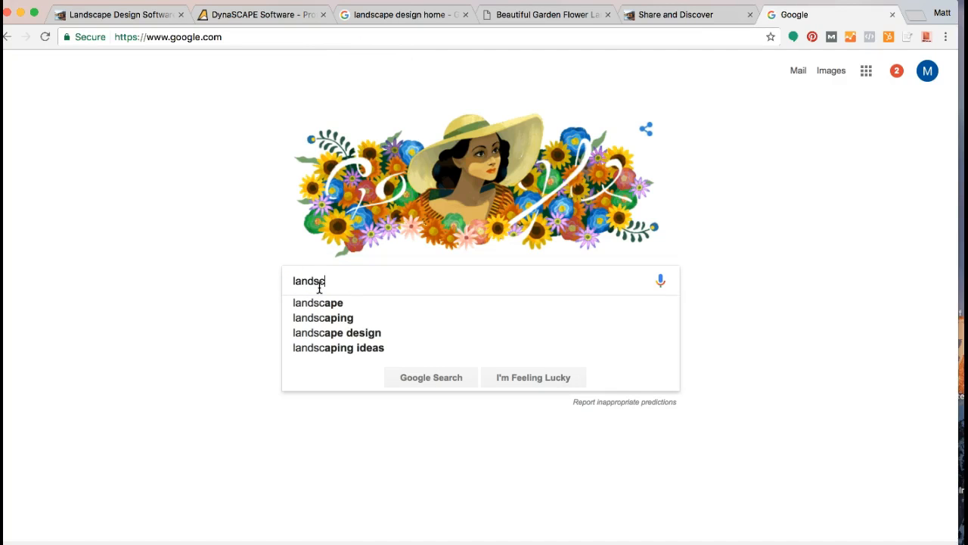
key("BackSpace")
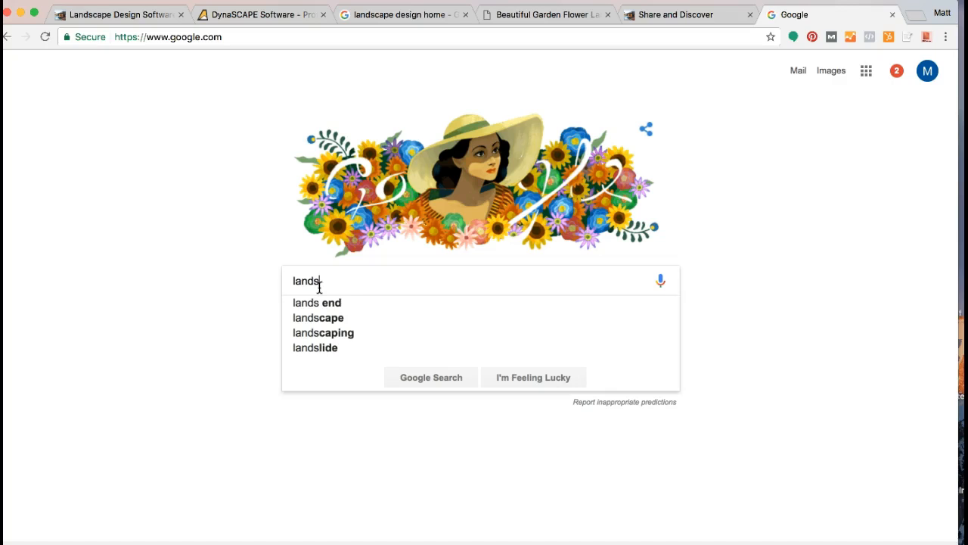
type("cape ")
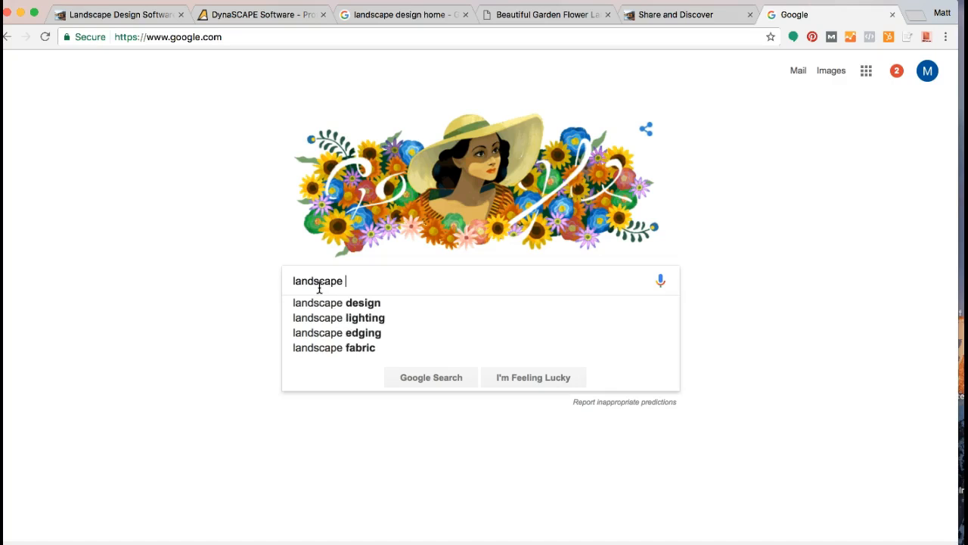
type("design home")
key("Return")
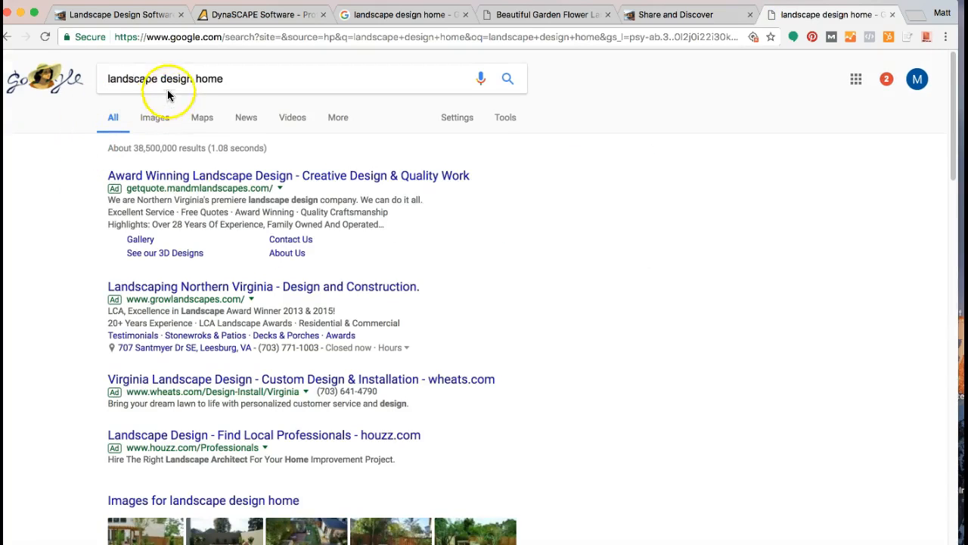
Step: Show the image results for the landscape design home search and browse through the photos
left_click(158, 121)
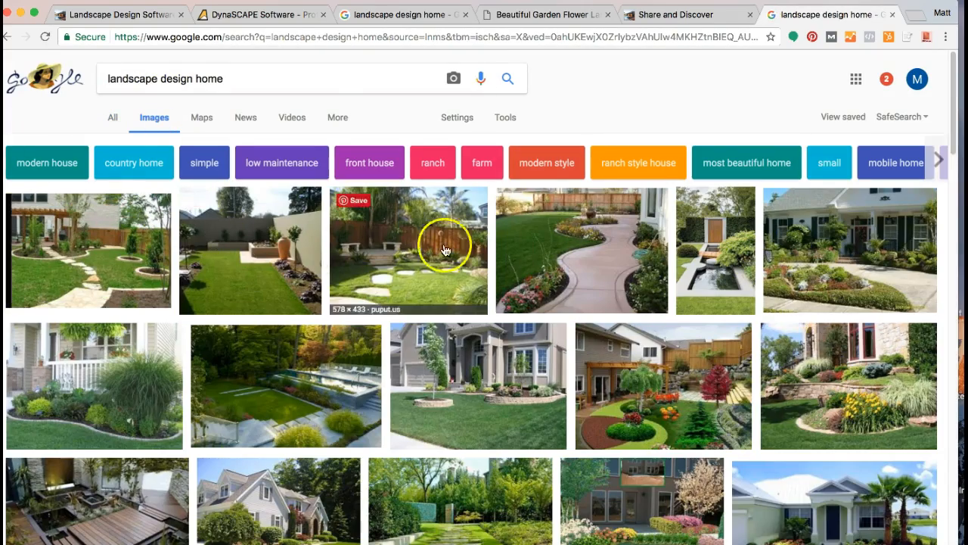
scroll(514, 288, "down", 10)
scroll(514, 295, "down", 3)
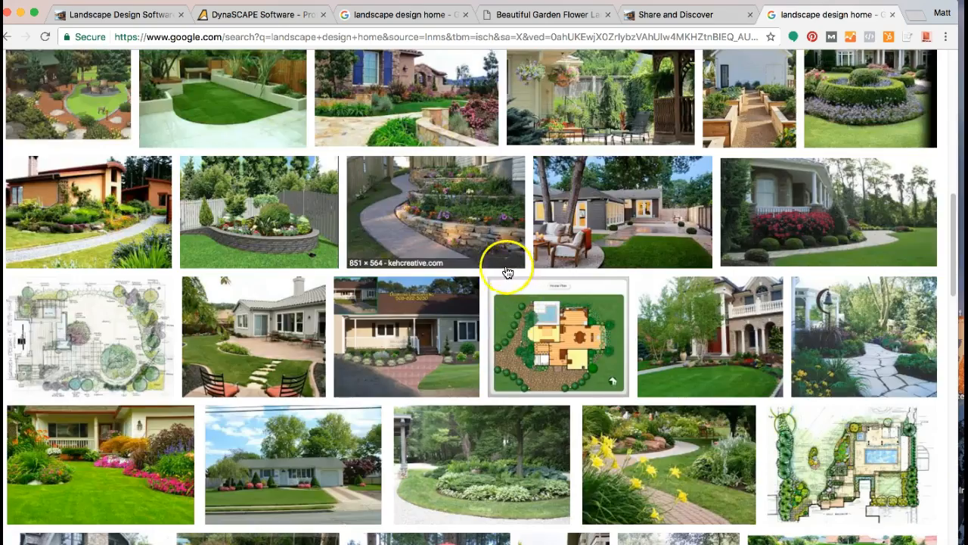
scroll(494, 291, "down", 2)
scroll(494, 298, "down", 5)
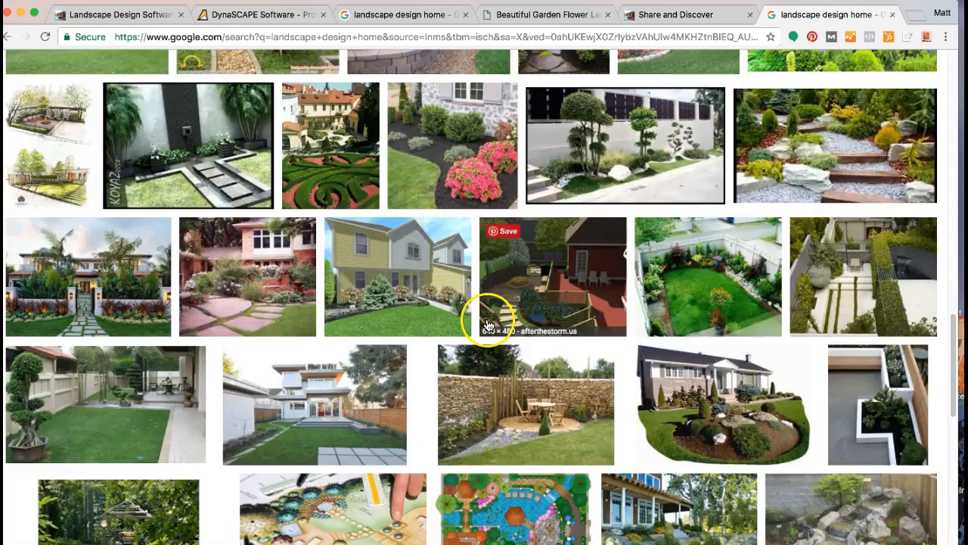
scroll(488, 325, "up", 20)
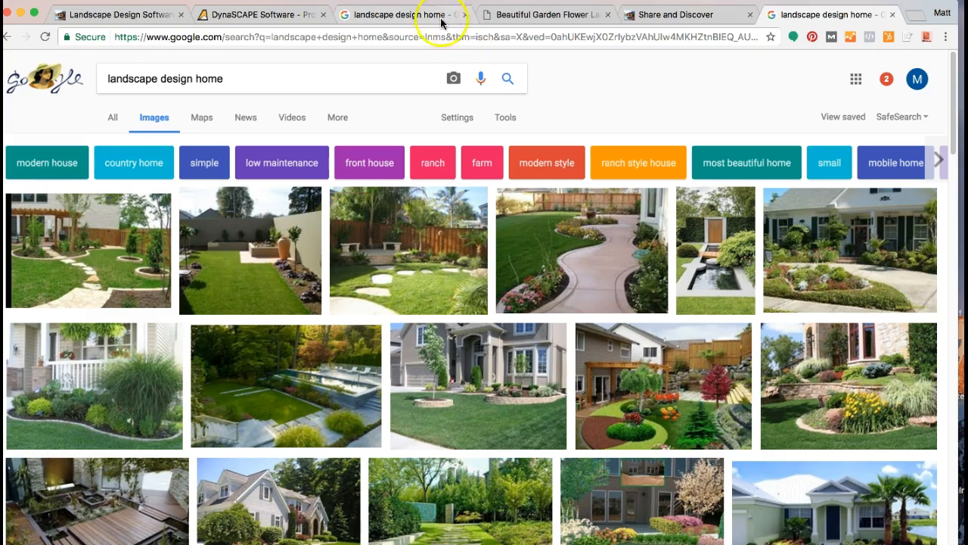
Step: Close the developer tools on the Beautiful Garden Flower Landscaping page and return to the earlier landscape design home image results
left_click(501, 16)
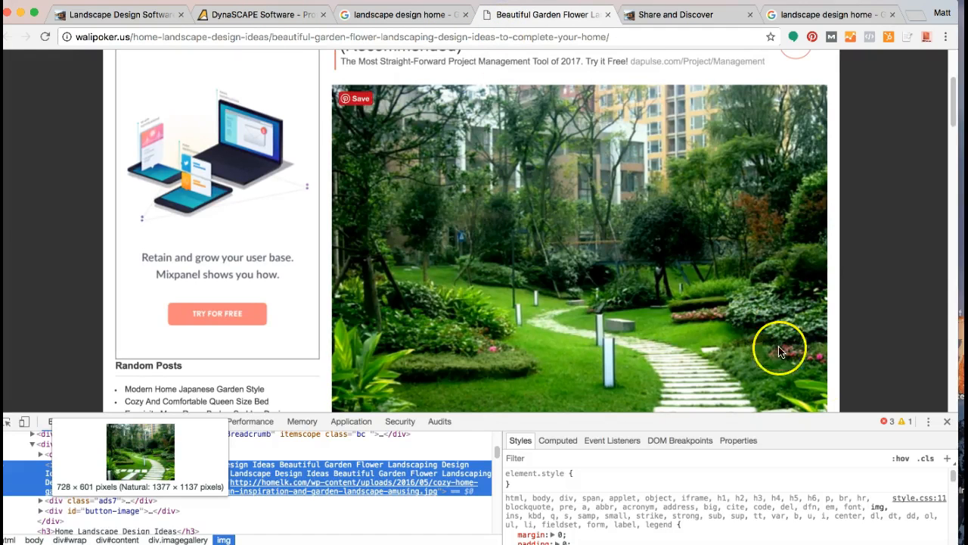
left_click(947, 421)
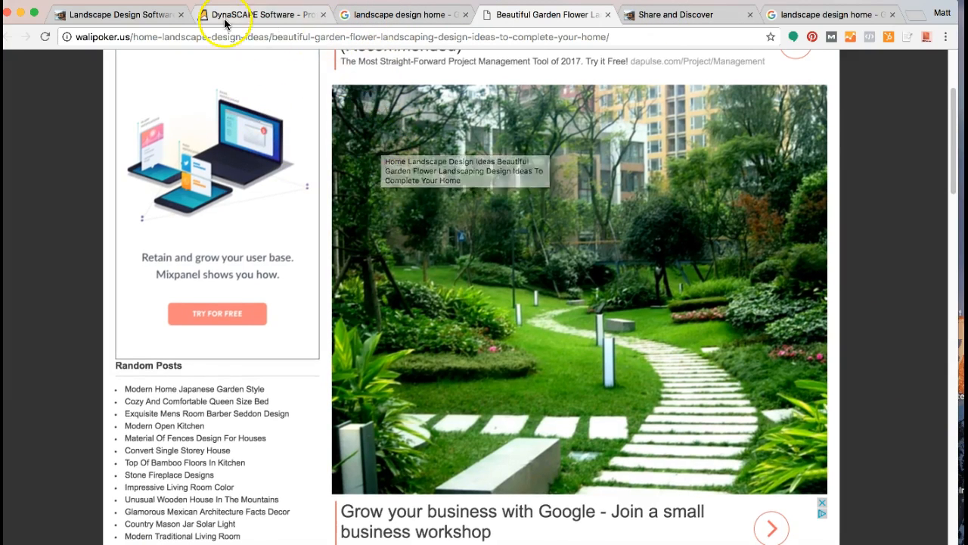
left_click(362, 13)
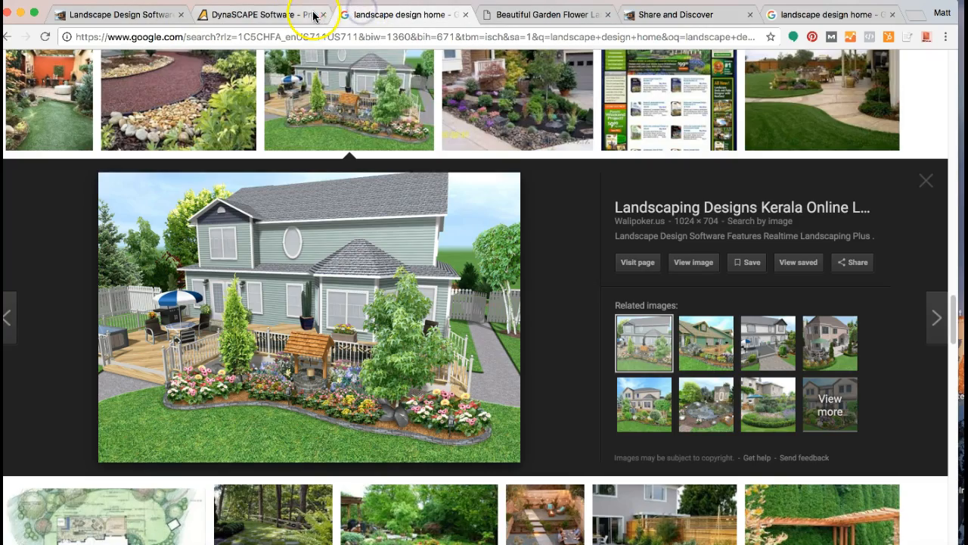
Step: Inspect the #1 Realtime Landscaping Plus image in the Top 10 Landscape Design Software article and examine its HTML file name and alt text
left_click(125, 13)
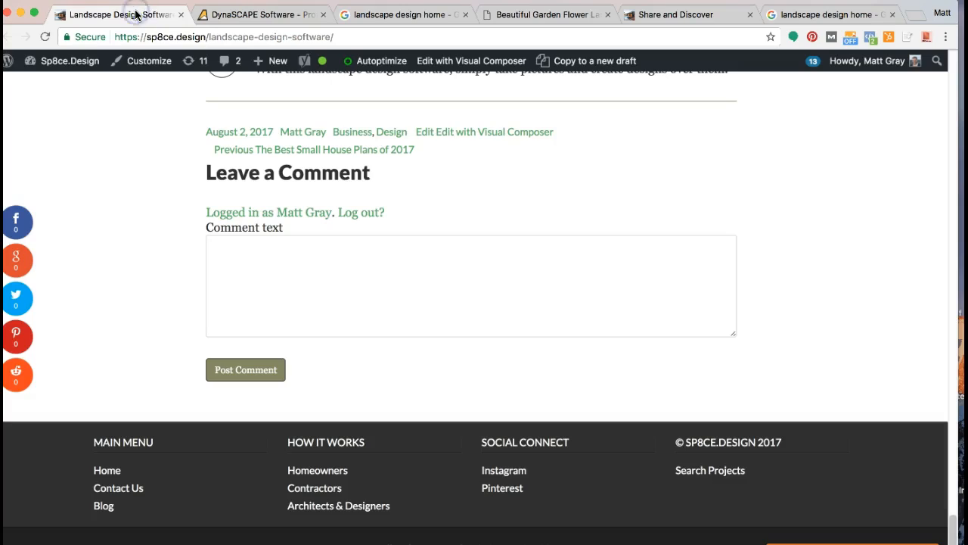
scroll(119, 233, "up", 15)
scroll(127, 220, "up", 10)
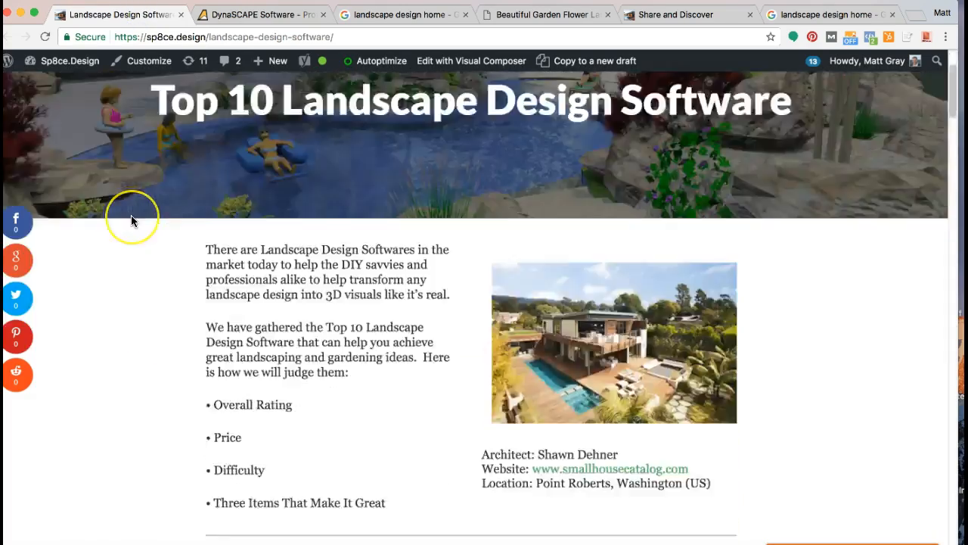
scroll(131, 215, "down", 8)
scroll(131, 215, "up", 2)
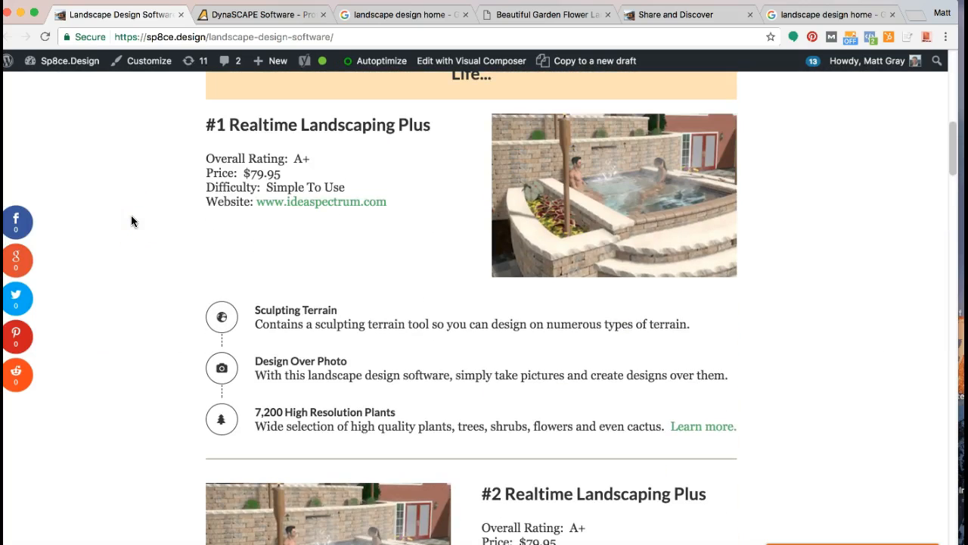
right_click(552, 166)
right_click(561, 166)
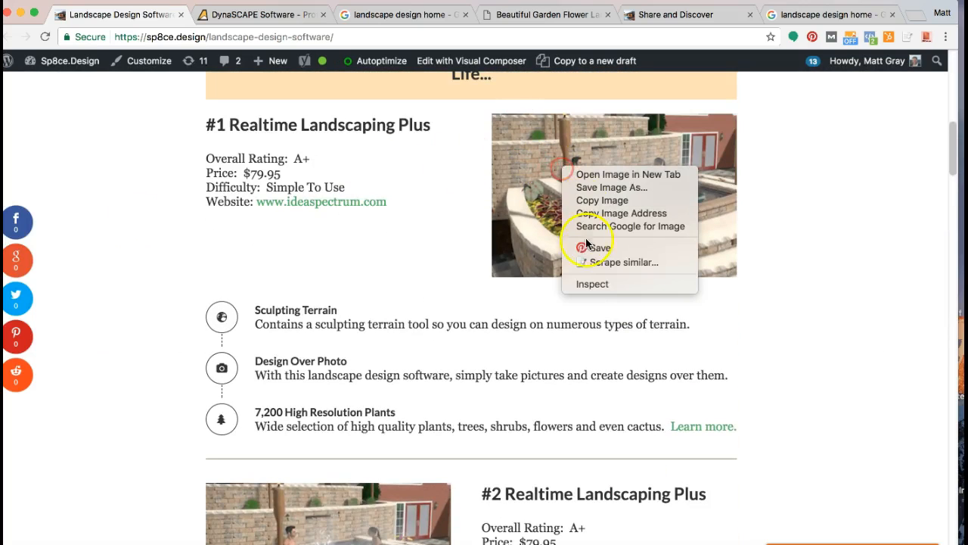
left_click(590, 286)
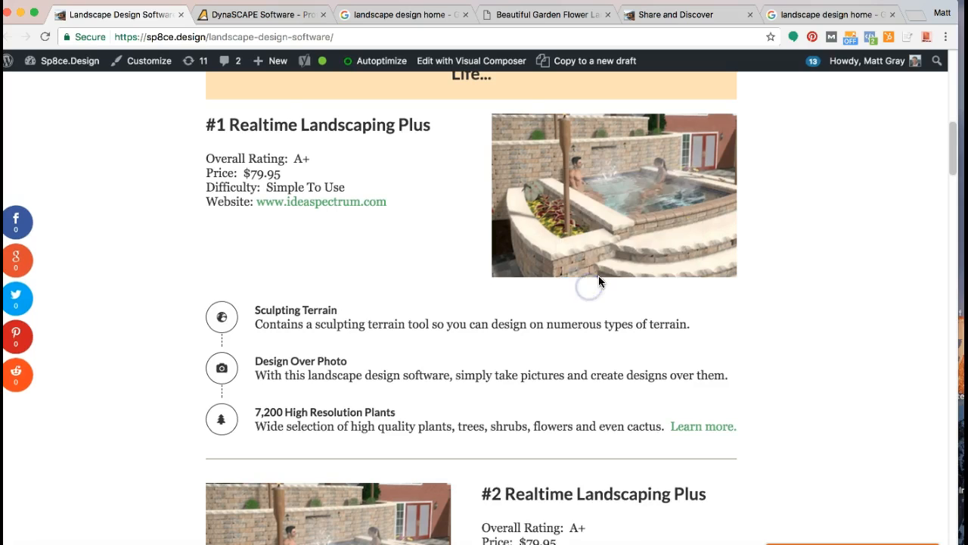
mouse_move(240, 480)
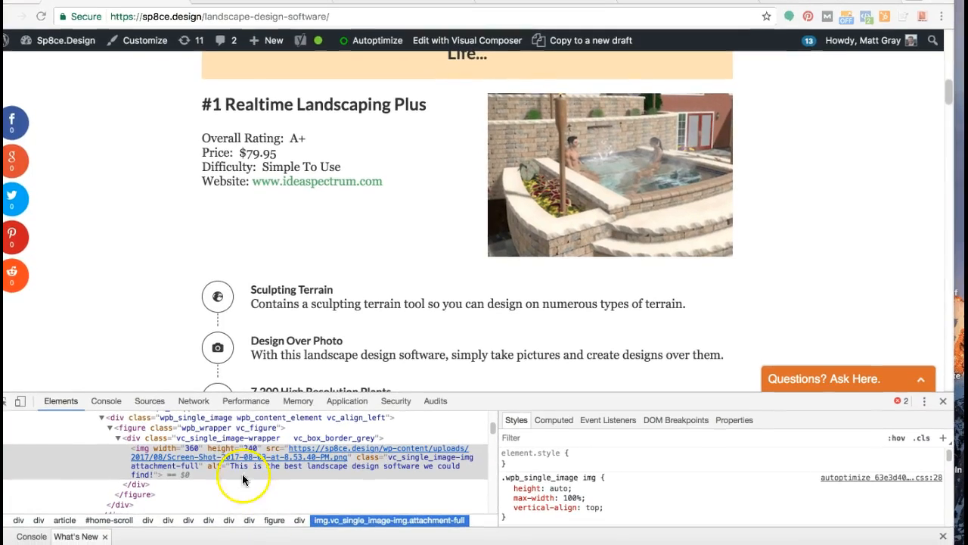
left_click(231, 453)
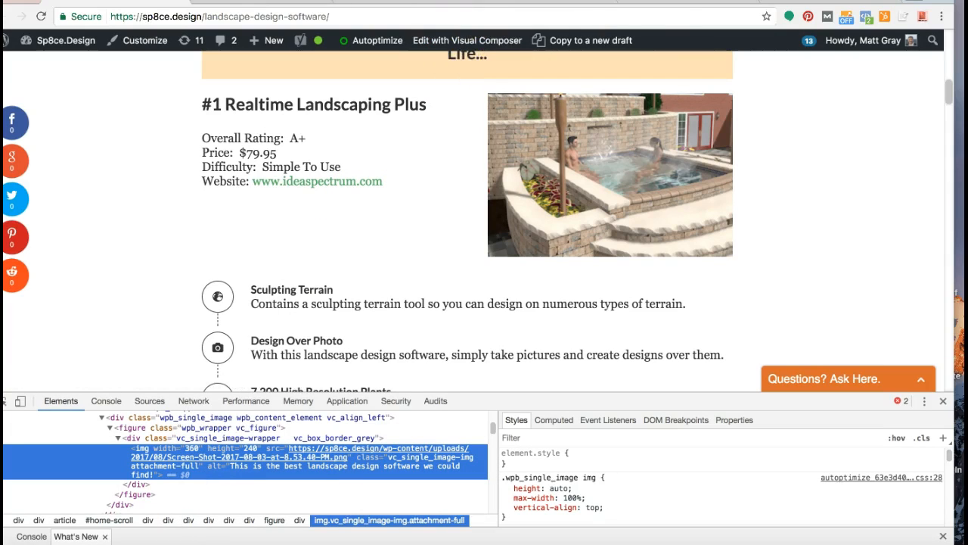
Step: Close the newest landscape design home image results and switch to the Walipoker garden landscaping page
left_click(831, 2)
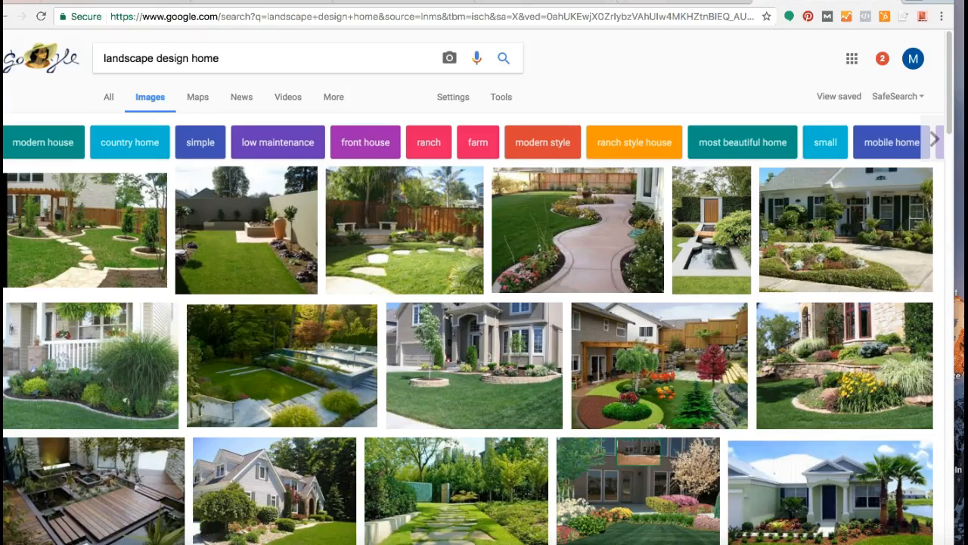
key("super+w")
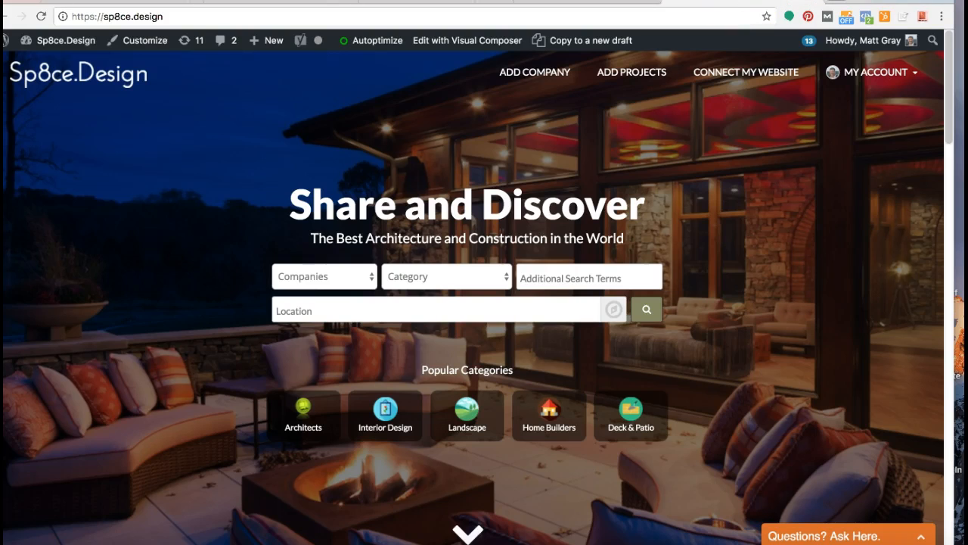
key("ctrl+shift+Tab")
Step: Inspect the large garden photo on the Walipoker page and examine its alt, title and source attributes in the HTML
scroll(454, 121, "up", 5)
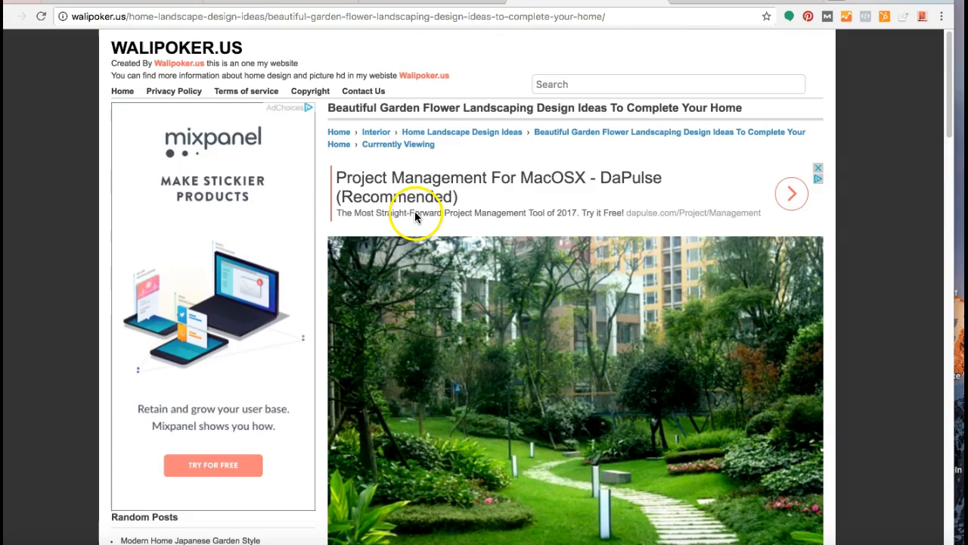
scroll(556, 280, "down", 4)
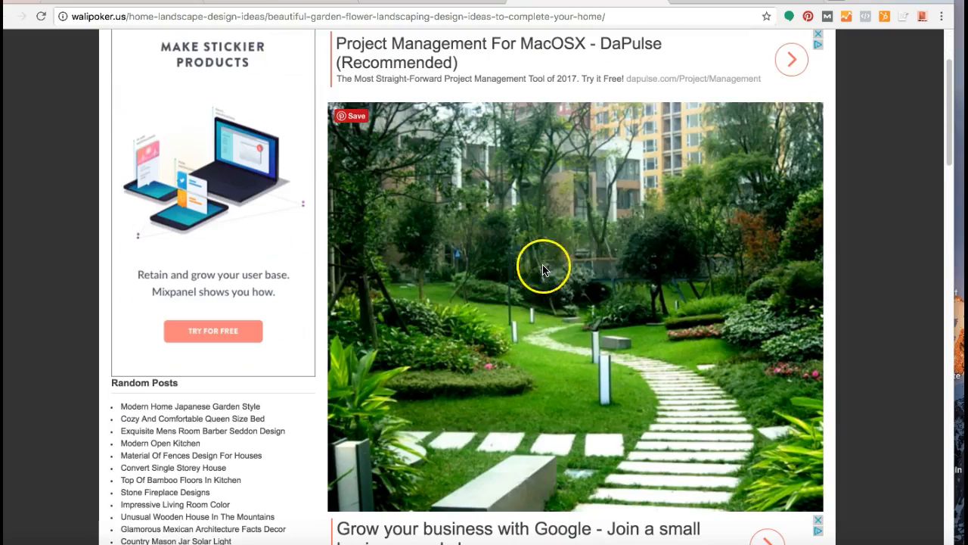
right_click(553, 201)
left_click(605, 318)
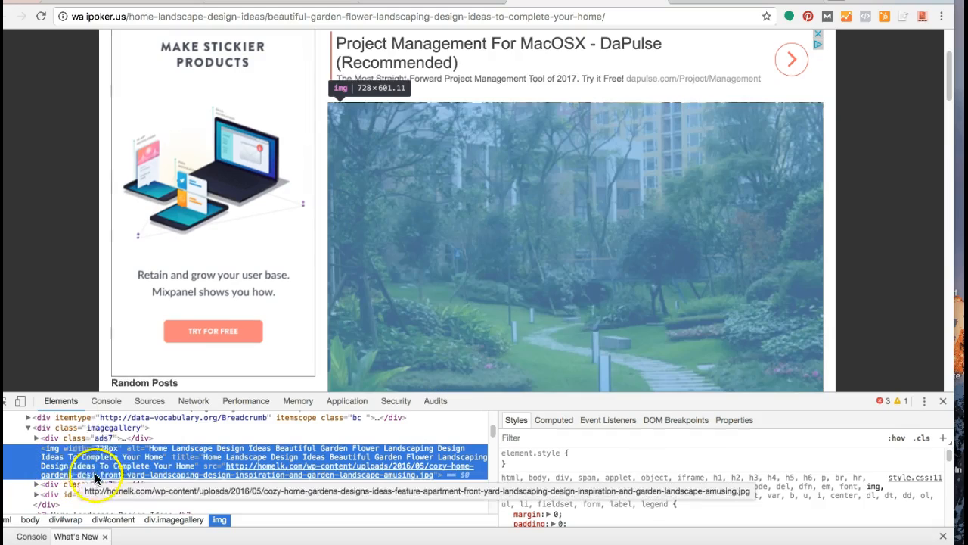
left_click(118, 459)
mouse_move(188, 469)
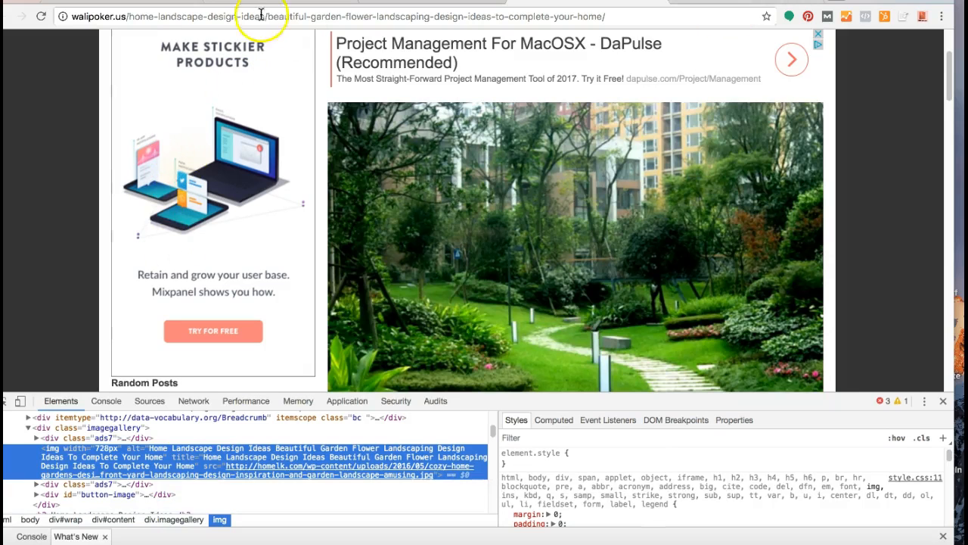
Step: Return to the Top 10 Landscape Design Software article, close its developer tools and look through the ranked entries
left_click(130, 1)
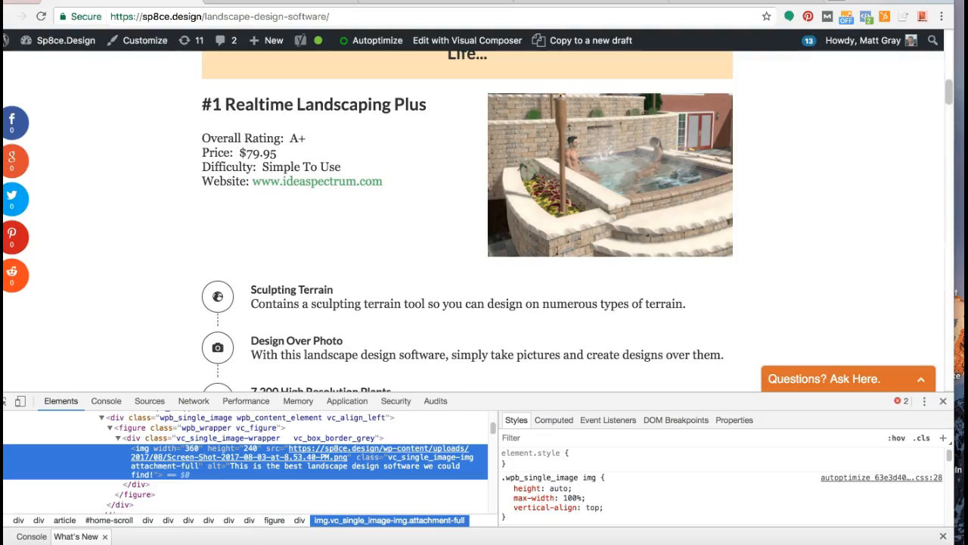
left_click(945, 402)
scroll(127, 276, "up", 5)
scroll(127, 277, "down", 10)
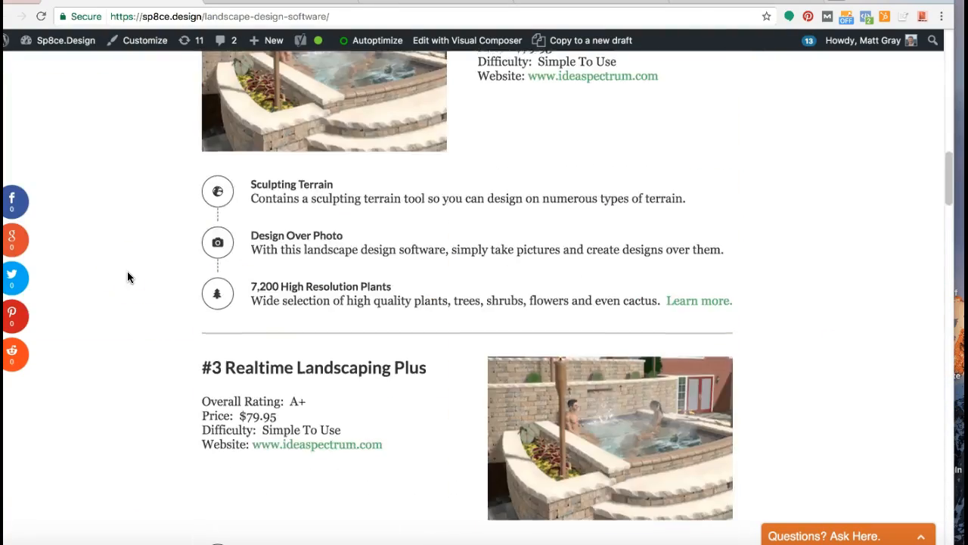
scroll(127, 277, "down", 15)
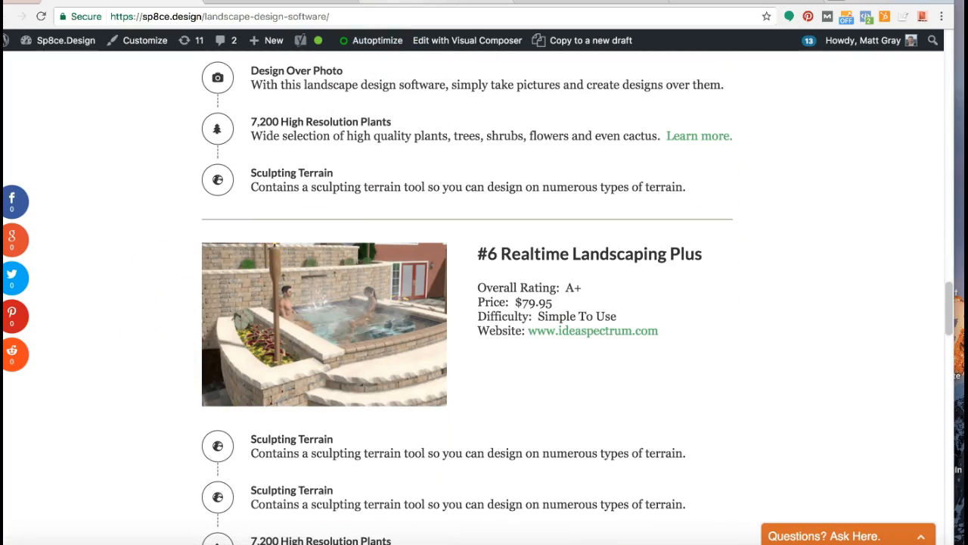
Step: Inspect the #6 Realtime Landscaping Plus image in the article, examine its HTML source and alt text, and close the developer tools
left_click(421, 1)
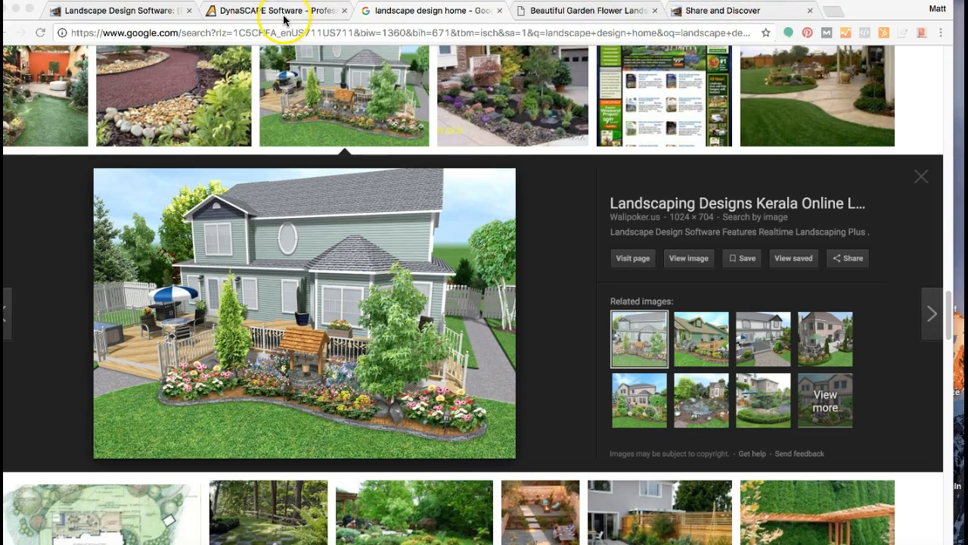
left_click(133, 17)
right_click(341, 286)
left_click(398, 404)
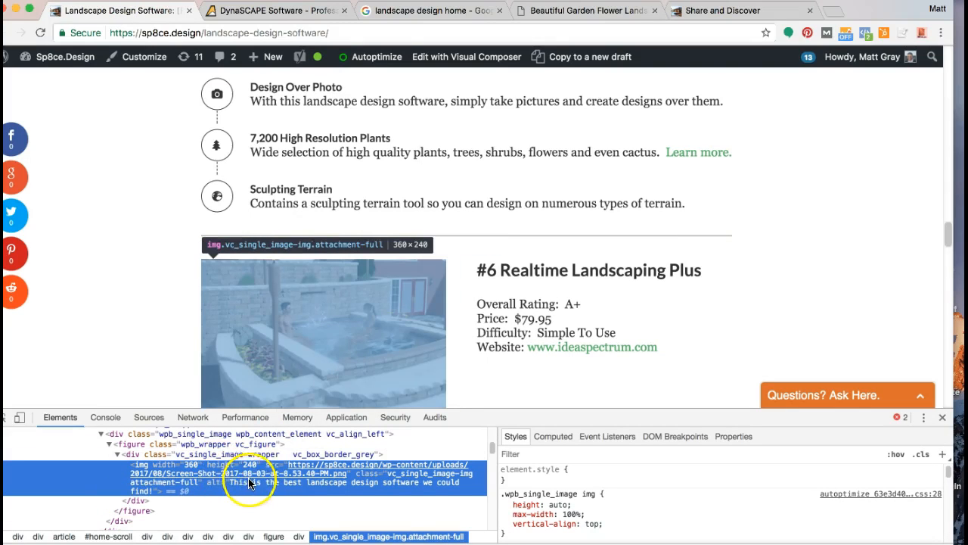
mouse_move(224, 468)
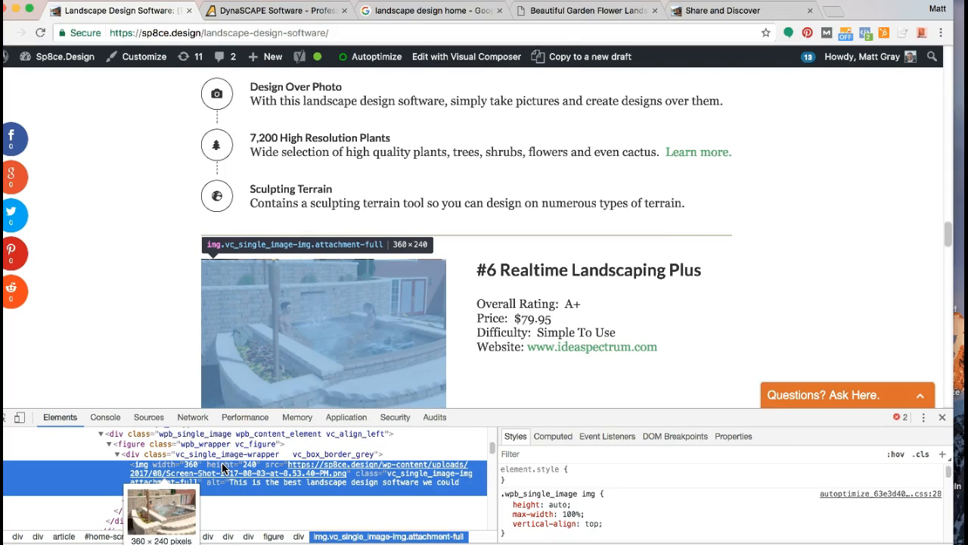
left_click(942, 418)
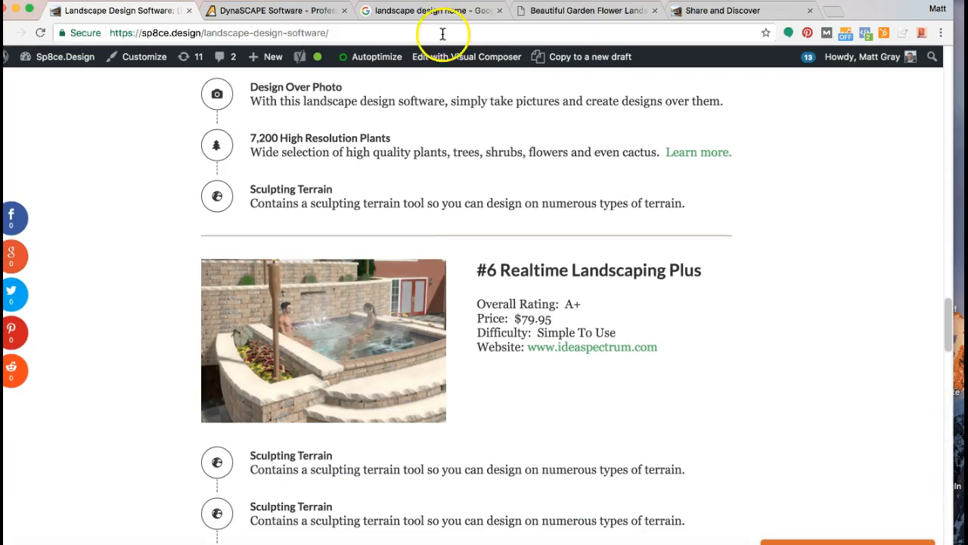
Step: Revisit the landscape design home image results and switch to the DynaSCAPE website
left_click(426, 11)
left_click(303, 10)
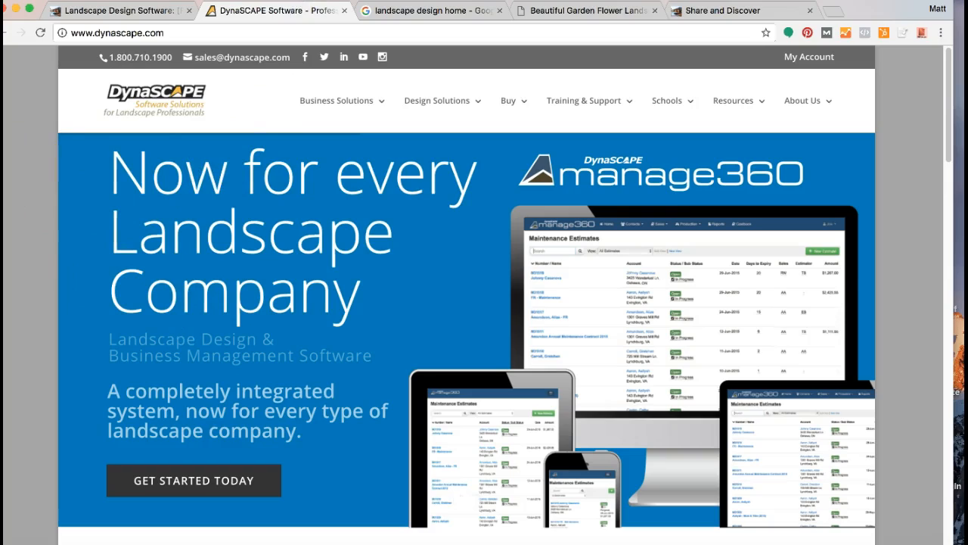
Step: Return to the Top 10 Landscape Design Software article and look through its introduction and first ranked entries
left_click(121, 10)
scroll(227, 197, "up", 15)
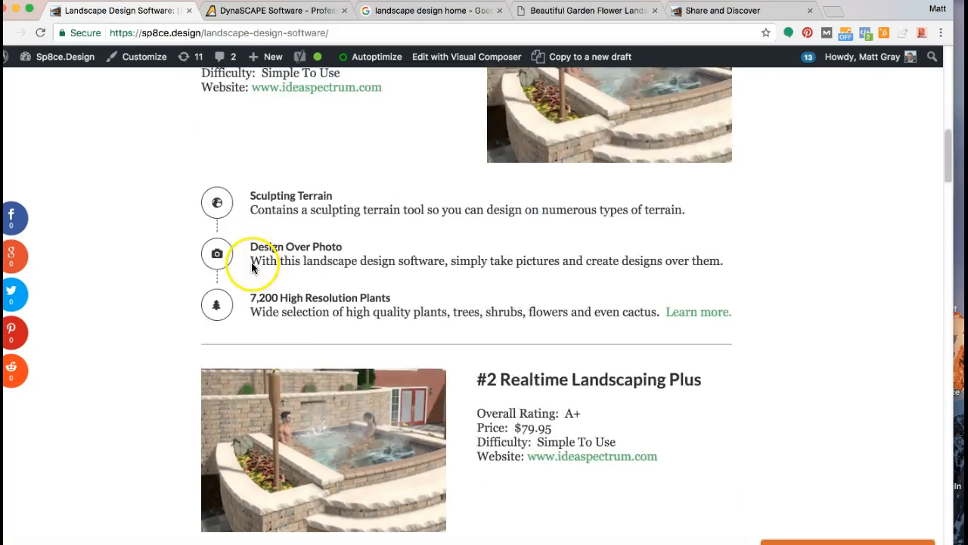
scroll(251, 265, "down", 5)
scroll(251, 264, "up", 5)
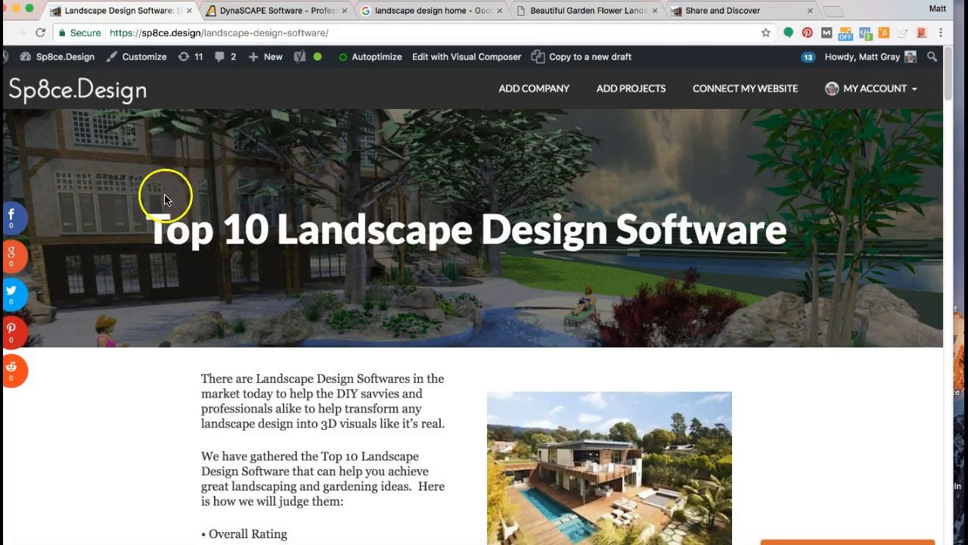
scroll(326, 322, "down", 8)
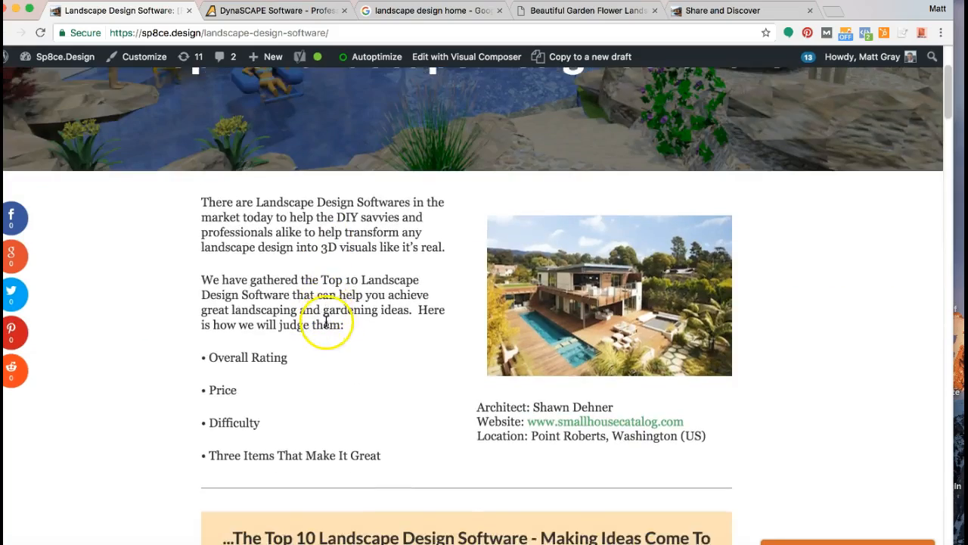
scroll(326, 321, "down", 10)
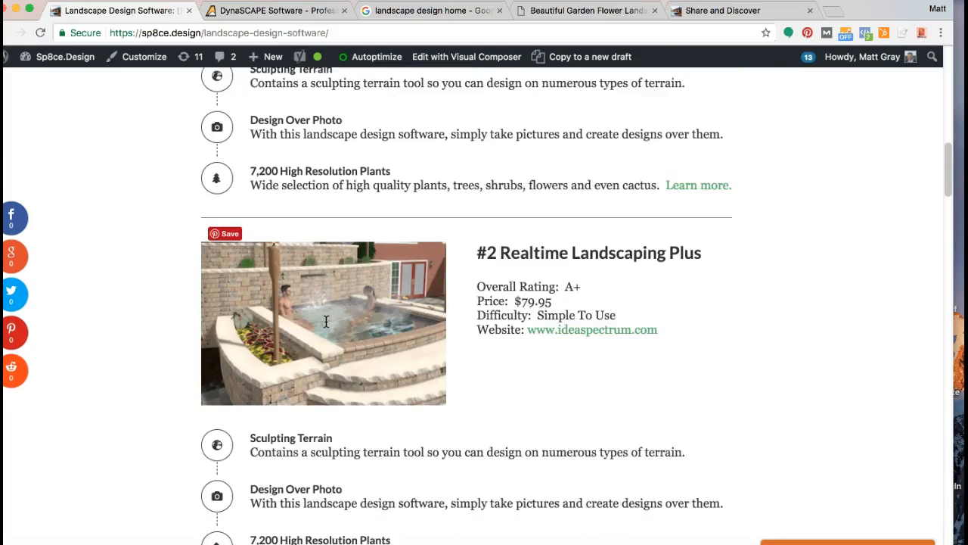
Step: Switch to the DynaSCAPE website, capture a screenshot of the full Manage360 banner, and bring up the desktop
left_click(265, 13)
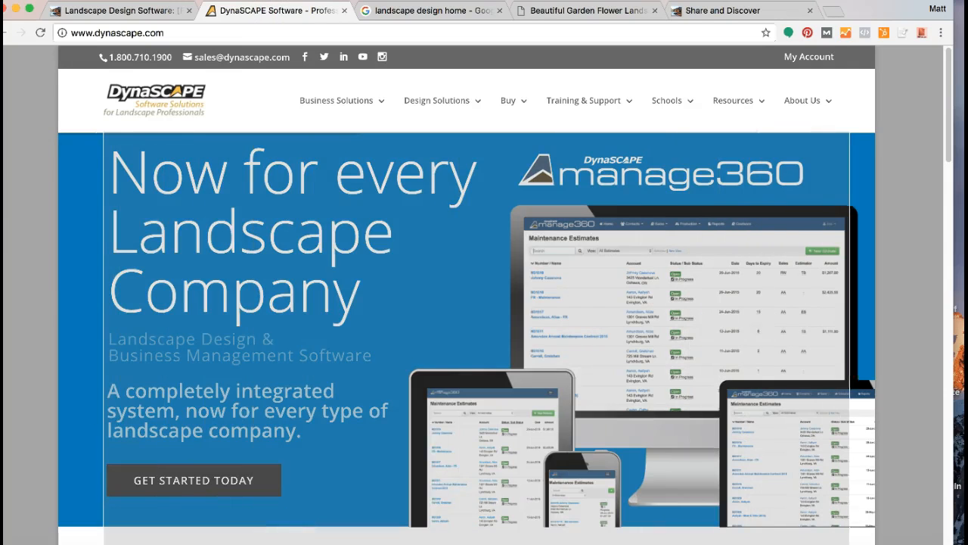
left_click(866, 533)
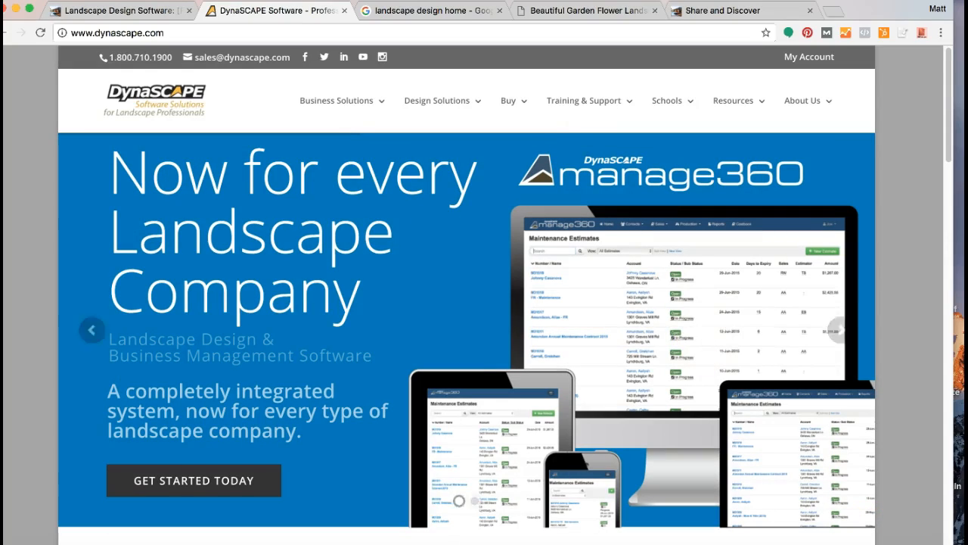
left_click(912, 69)
left_click_drag(835, 7, 3, 87)
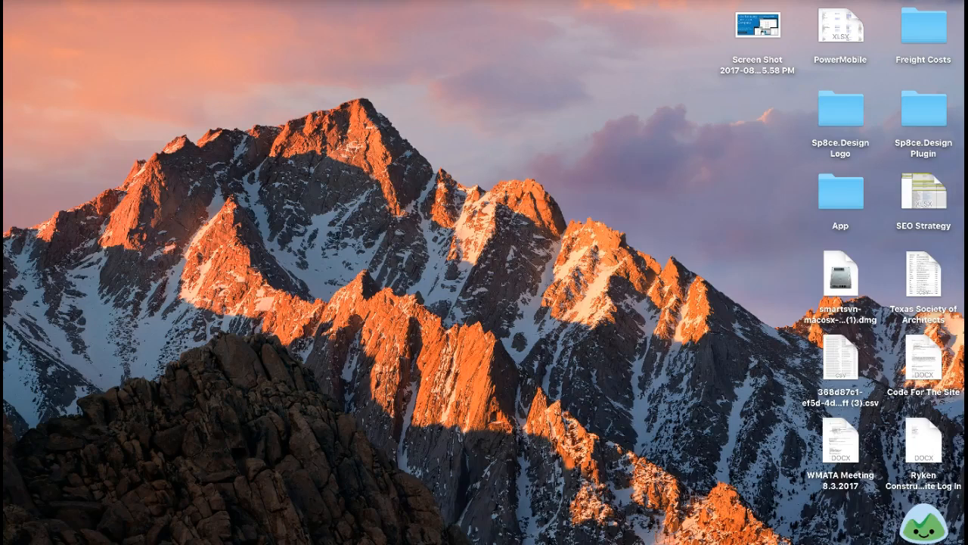
Step: Scale the desktop screenshot of the full banner down proportionally, replacing a trial width of 360 pixels, and close the image
double_click(757, 26)
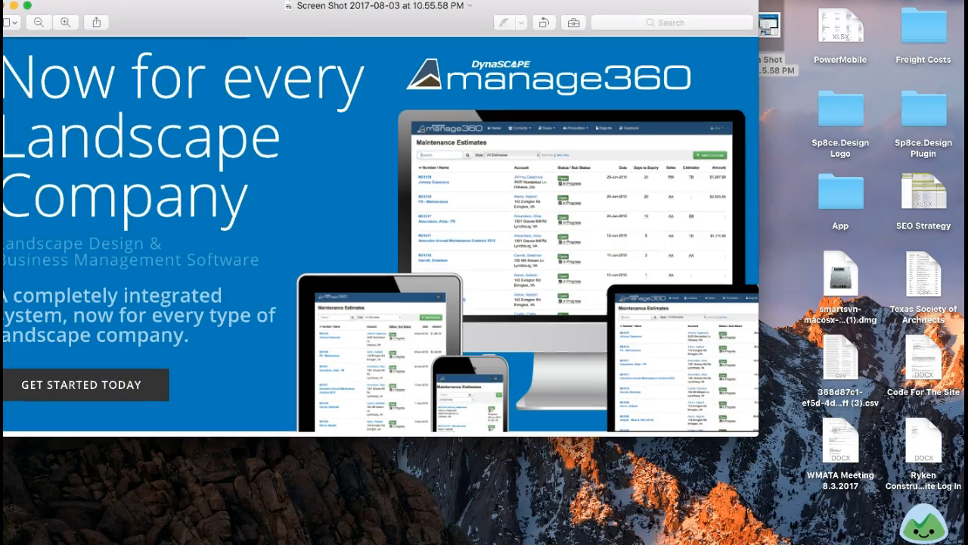
left_click(204, 1)
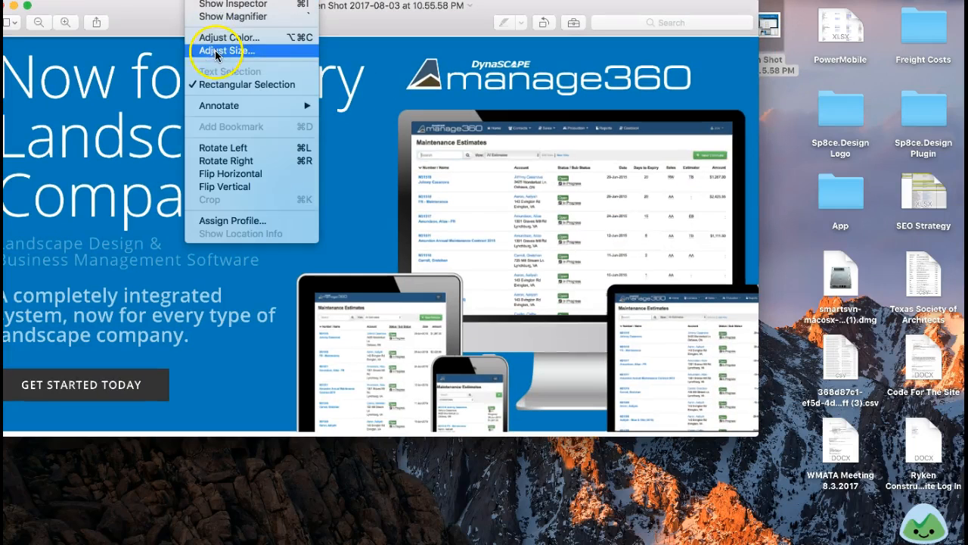
left_click(217, 47)
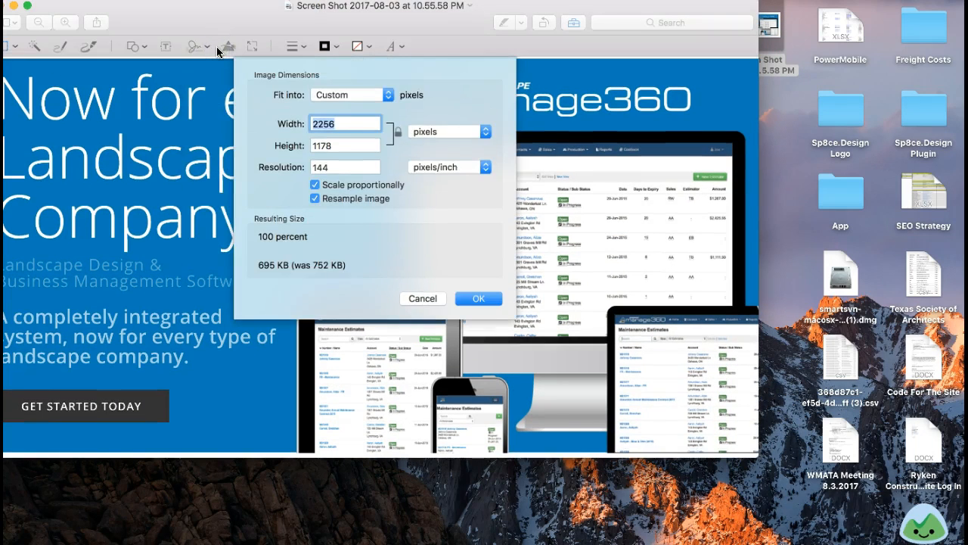
type("360")
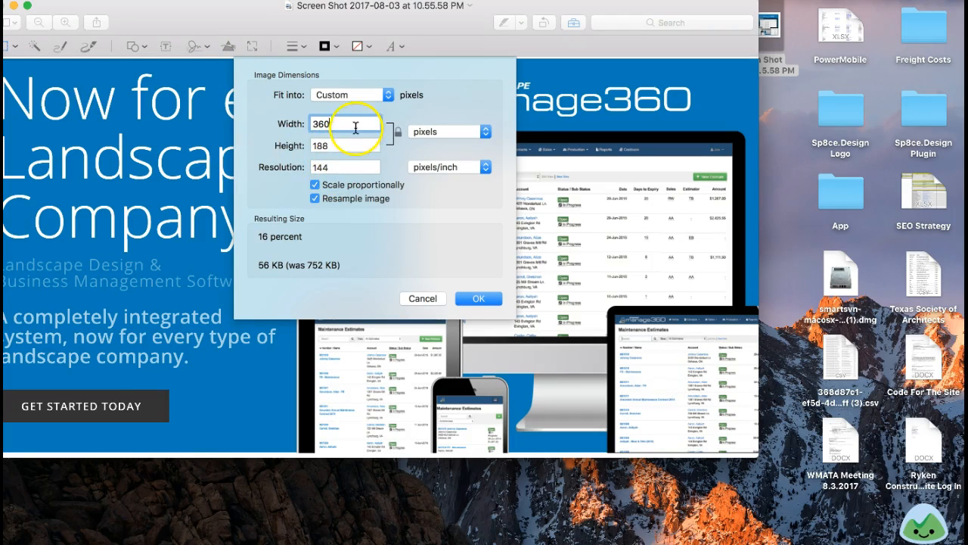
key("BackSpace")
key("BackSpace")
key("BackSpace")
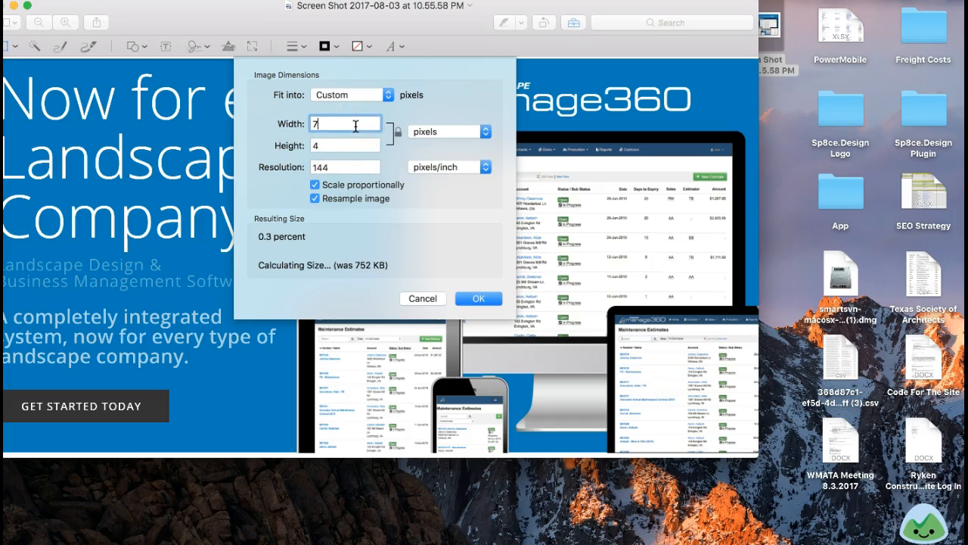
key("BackSpace")
key("BackSpace")
key("BackSpace")
key("Return")
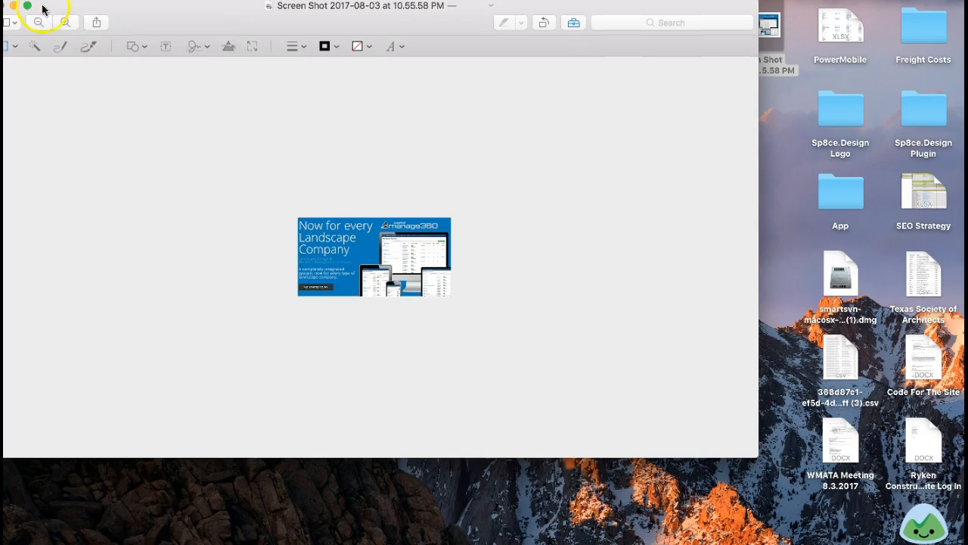
left_click(2, 5)
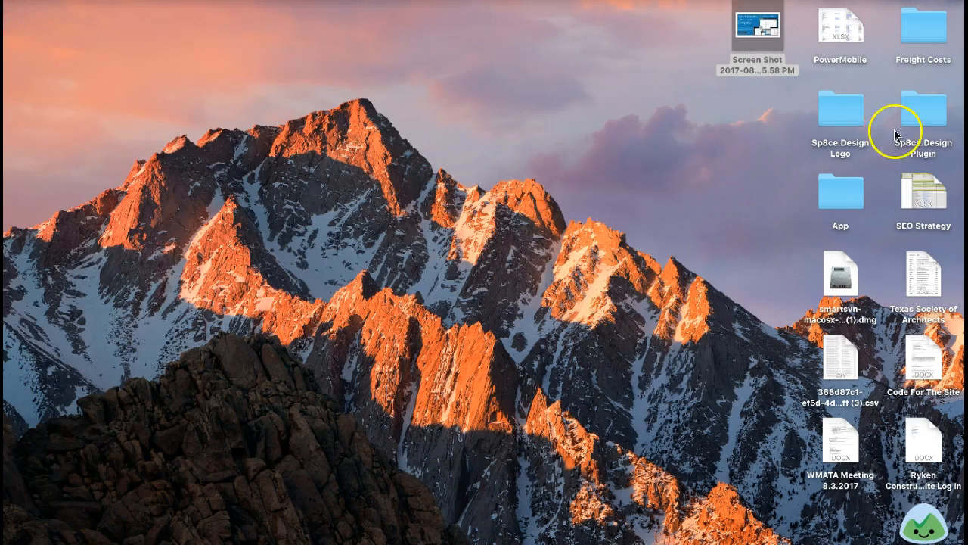
Step: Reopen the reduced banner screenshot in a smaller window and check its image dimensions without changing them
double_click(777, 41)
left_click_drag(366, 192, 487, 273)
left_click_drag(174, 24, 252, 49)
left_click_drag(565, 296, 633, 338)
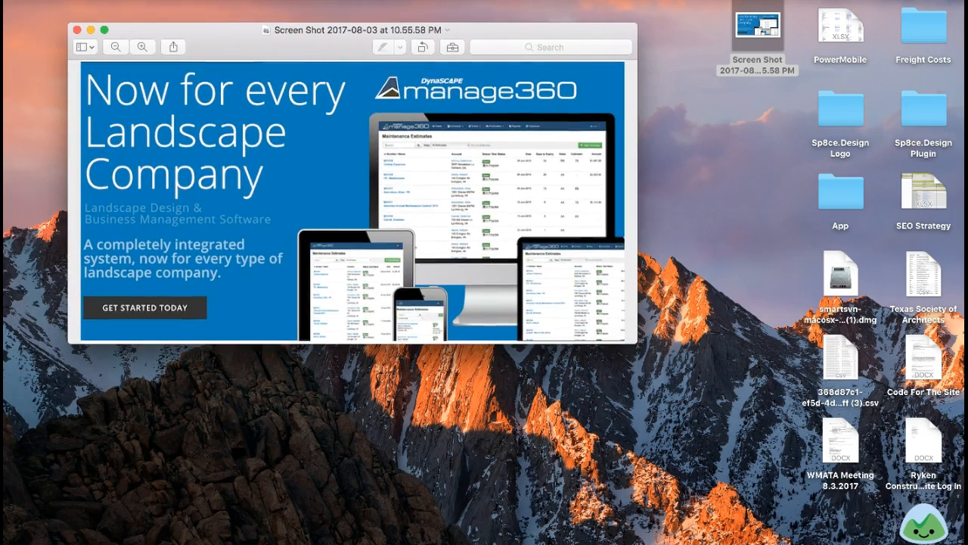
left_click(202, 0)
left_click(227, 50)
left_click(403, 323)
Step: Crop the banner screenshot to an area about 360 by 241 pixels around the Manage360 logo and close it
left_click_drag(177, 105, 449, 257)
left_click_drag(449, 181, 368, 177)
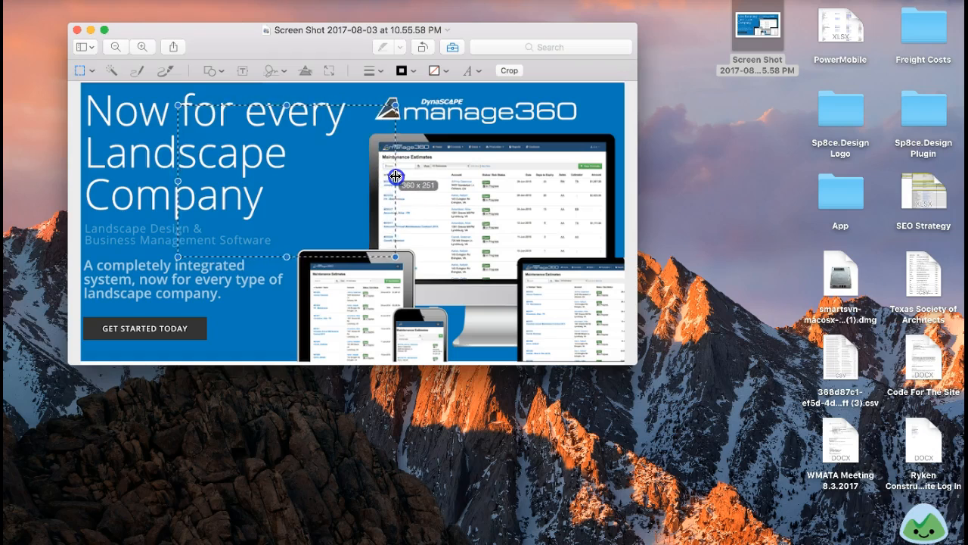
left_click_drag(289, 256, 288, 237)
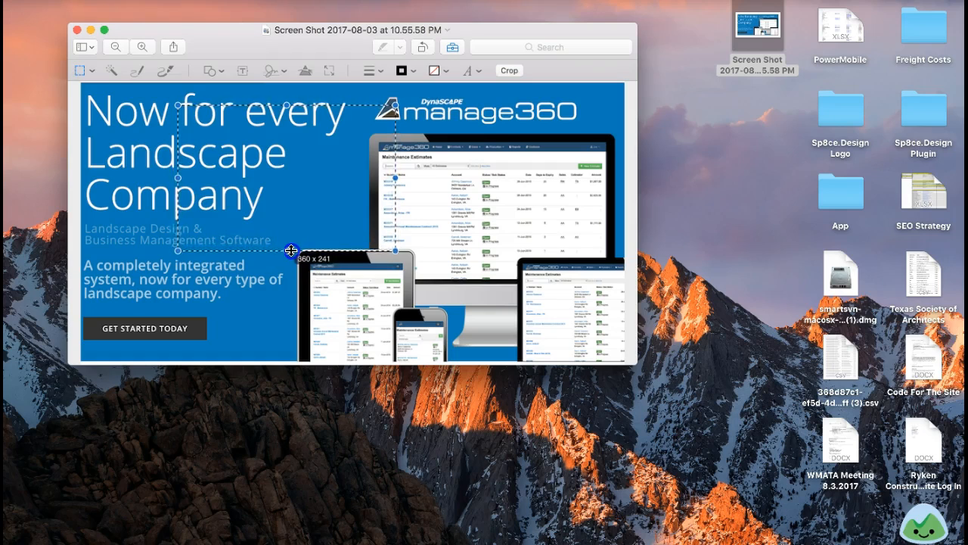
left_click_drag(322, 160, 511, 142)
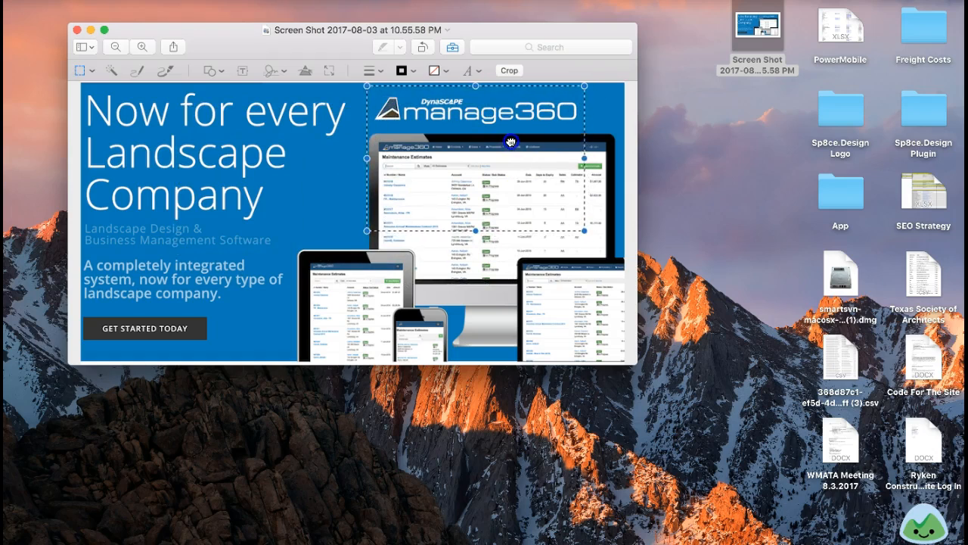
left_click(507, 71)
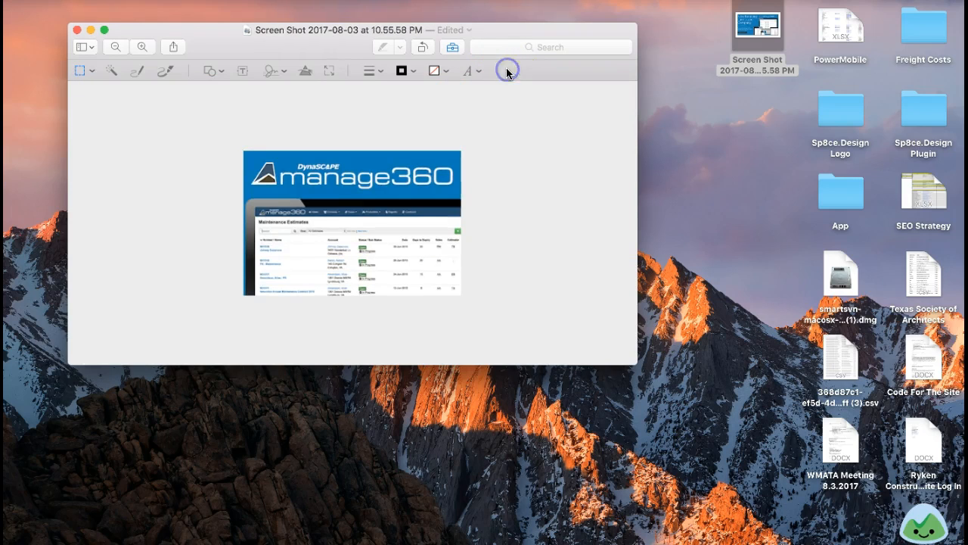
left_click(76, 31)
Step: Delete the cropped screenshot and capture a narrower one of the Manage360 logo and devices on the DynaSCAPE banner
left_click(760, 28)
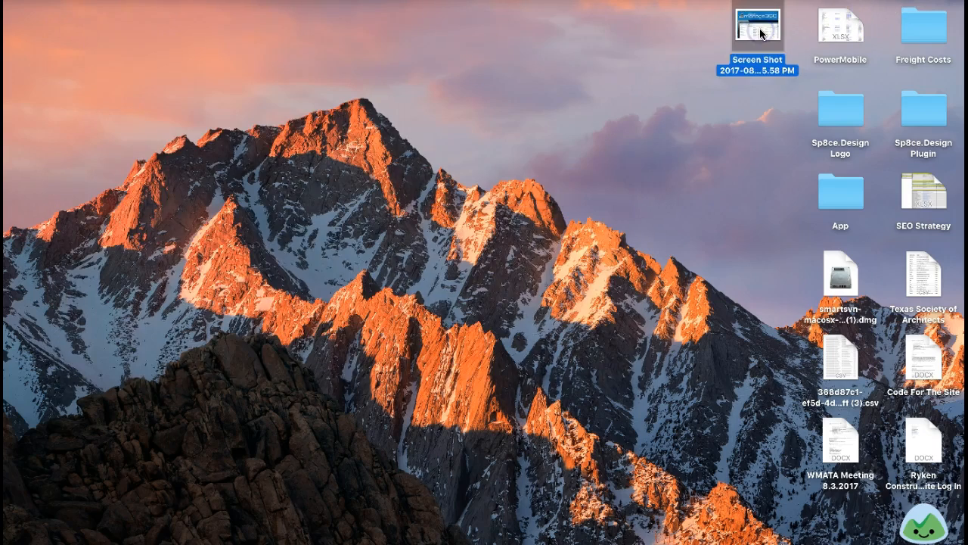
key("super+BackSpace")
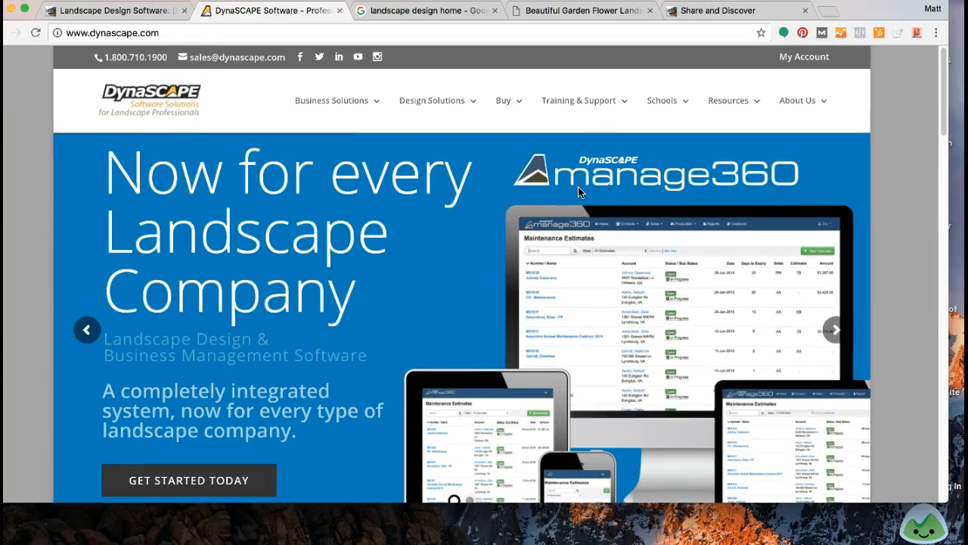
key("super+shift+4")
left_click_drag(388, 133, 865, 493)
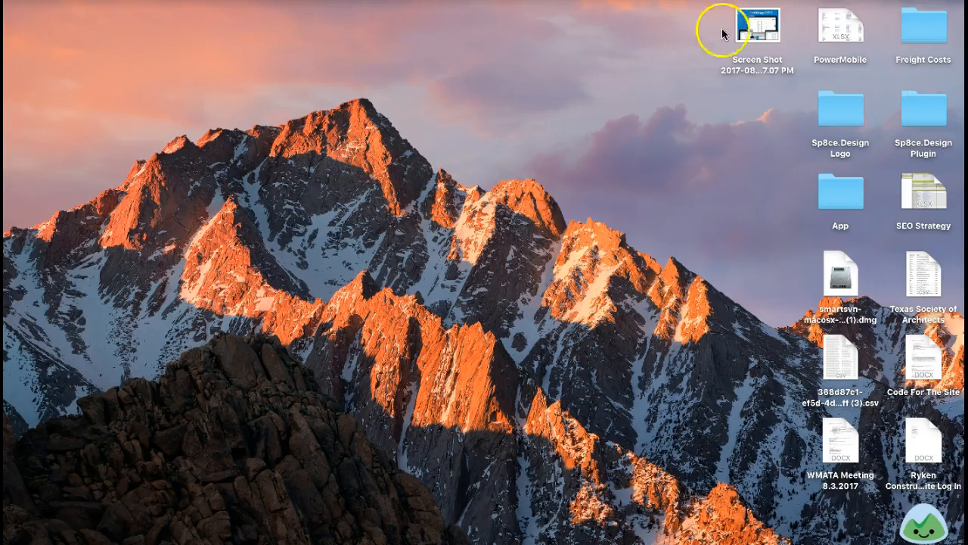
Step: Open the new screenshot, scale it proportionally to a width of 360 pixels, and save and close it
double_click(756, 30)
left_click(208, 0)
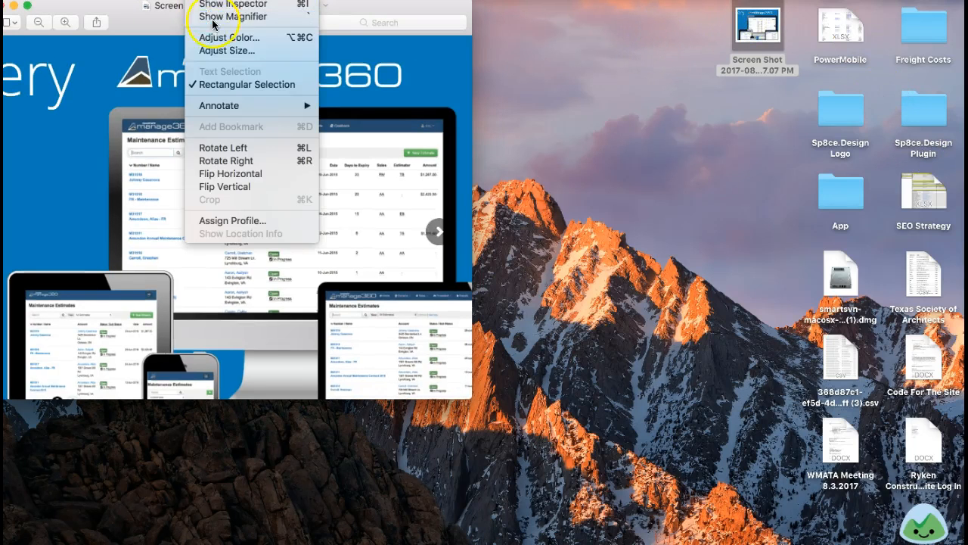
left_click(221, 48)
type("360")
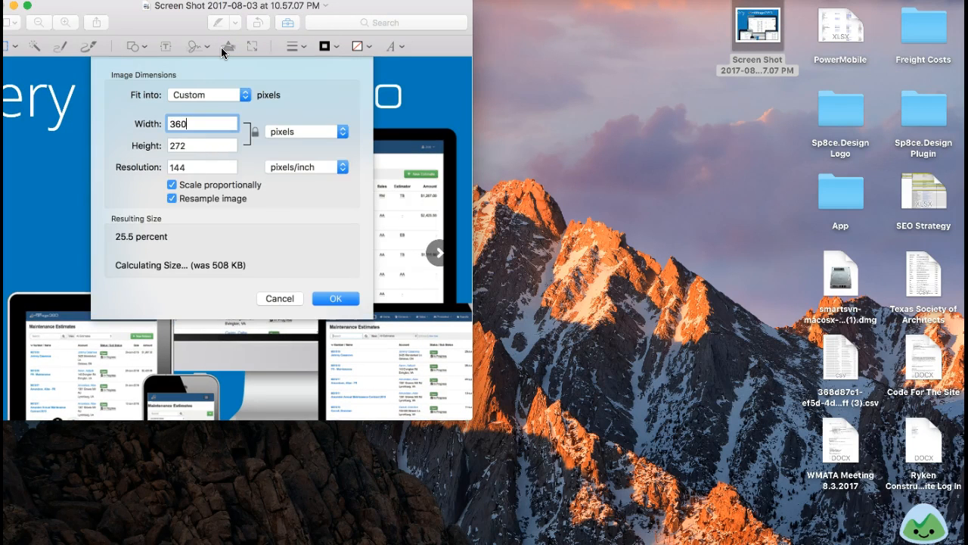
key("Return")
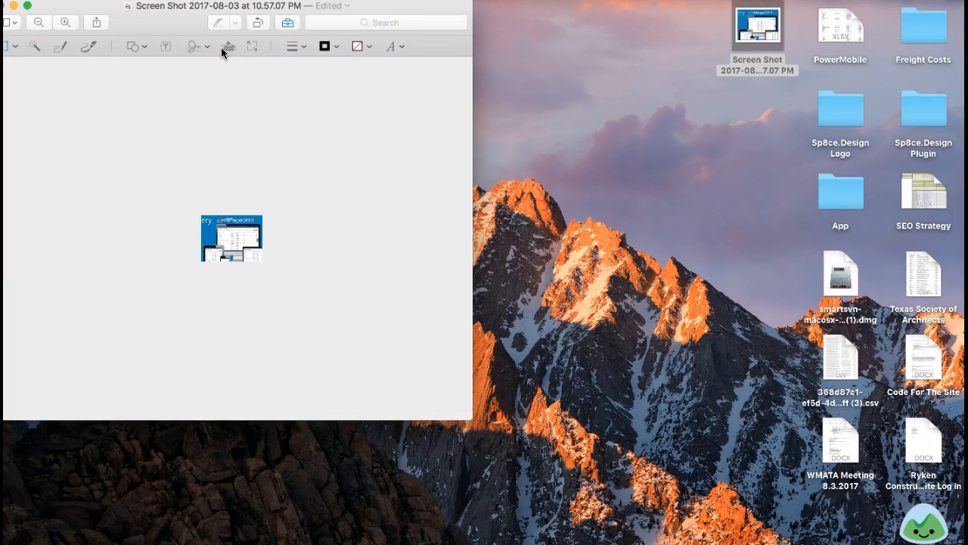
key("super+s")
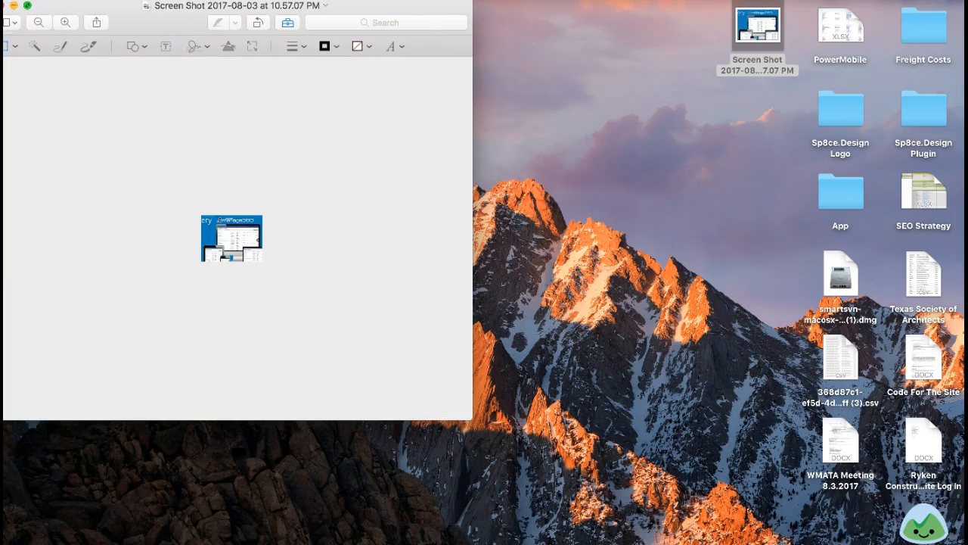
key("super+w")
Step: Reopen the resized screenshot in a larger window and check its image dimensions without changing them
double_click(754, 38)
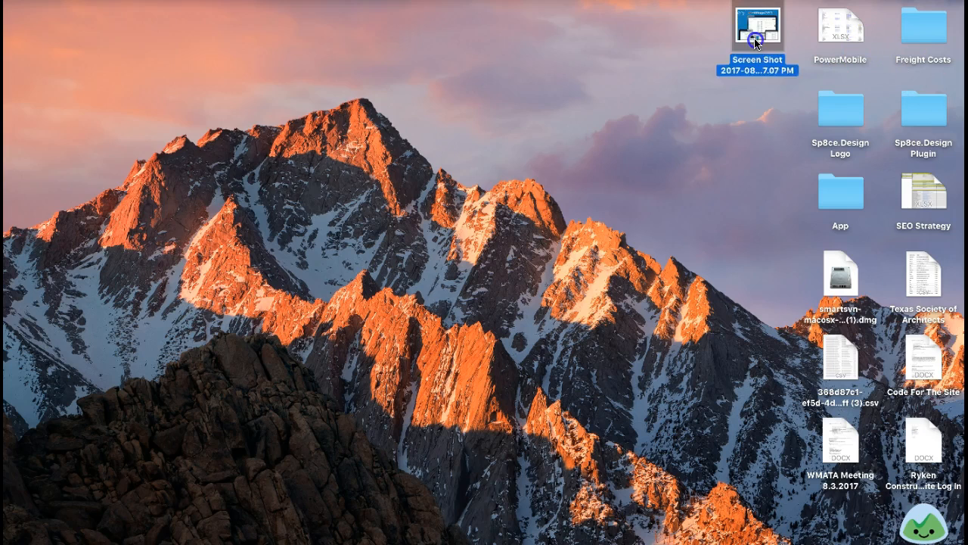
left_click_drag(385, 219, 797, 457)
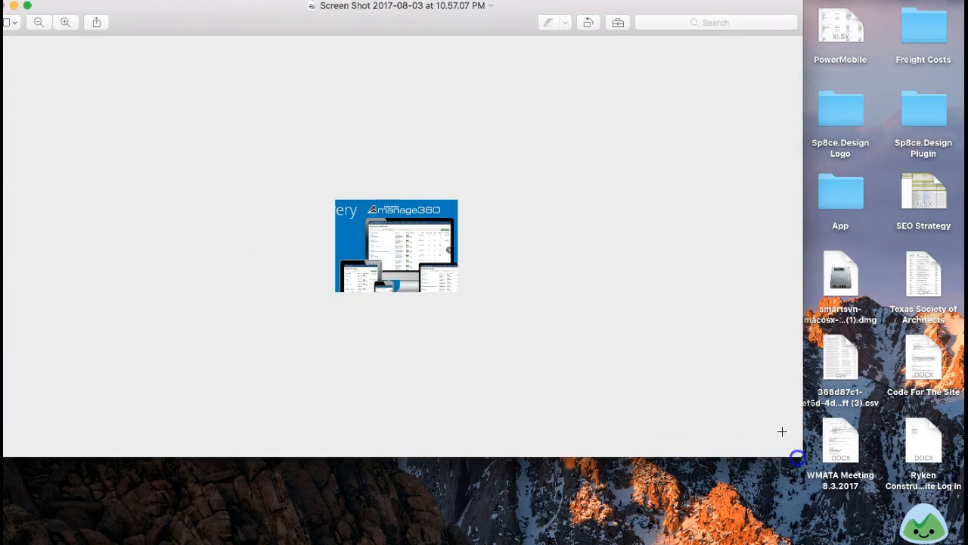
left_click(219, 0)
left_click(227, 49)
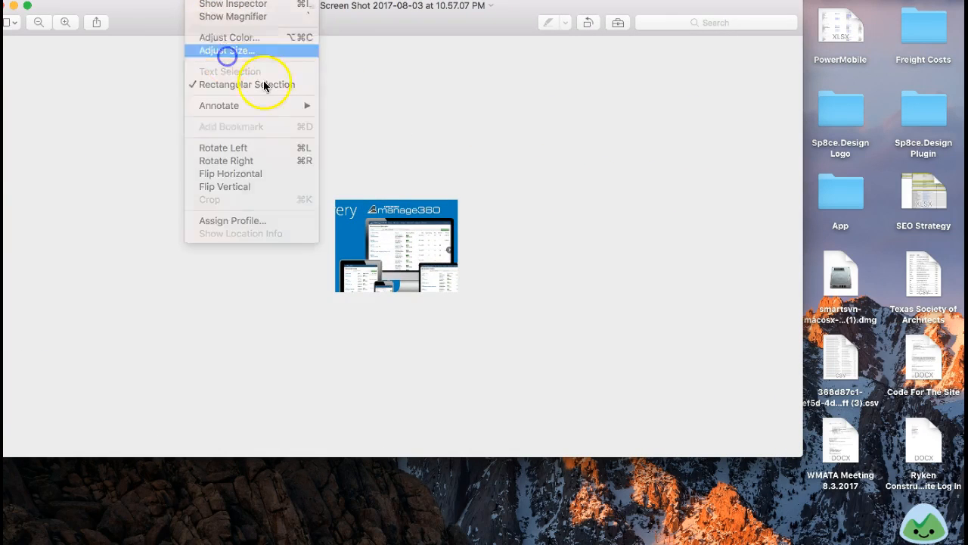
left_click(386, 301)
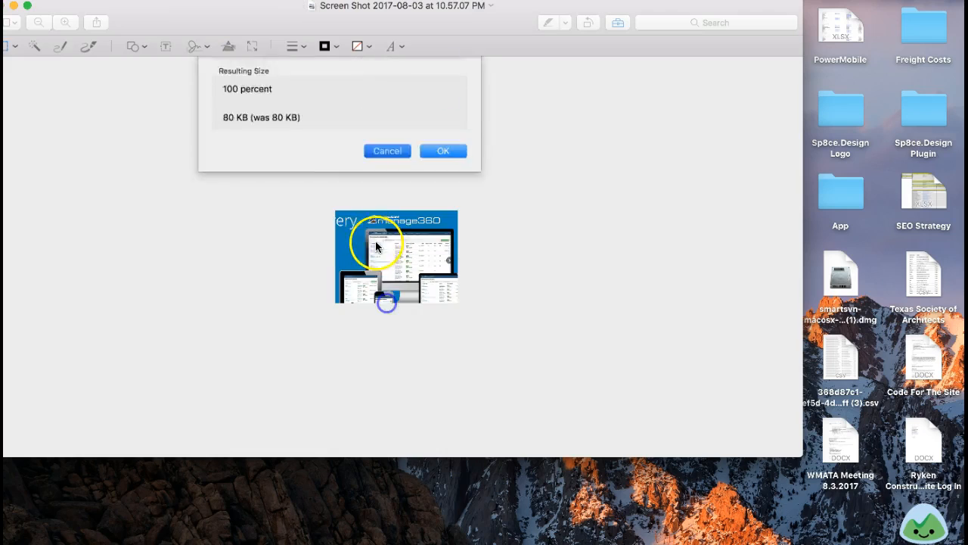
Step: Crop the lower strip off the Manage360 screenshot while keeping its full width, then save and close it
left_click_drag(344, 220, 462, 239)
left_click_drag(344, 230, 323, 232)
left_click_drag(392, 219, 413, 264)
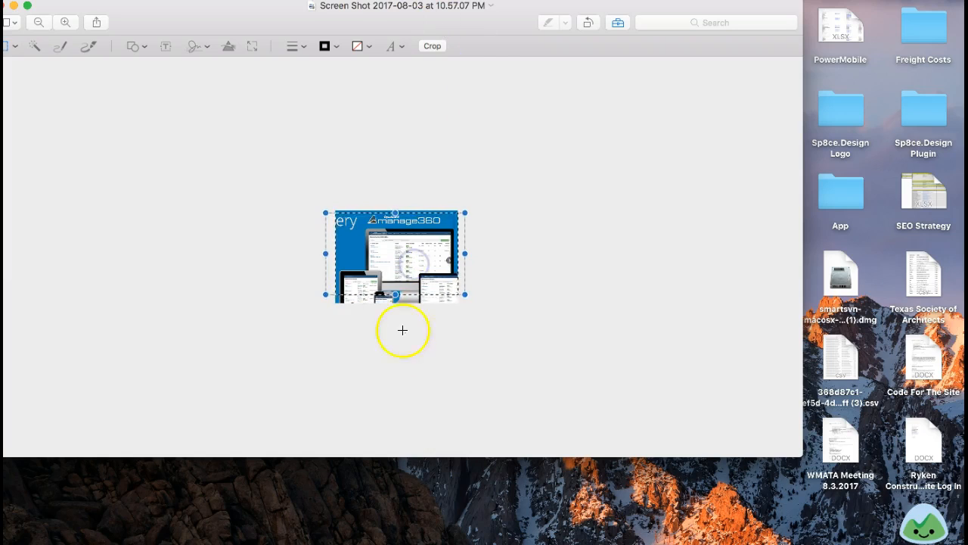
left_click(433, 46)
key("super+s")
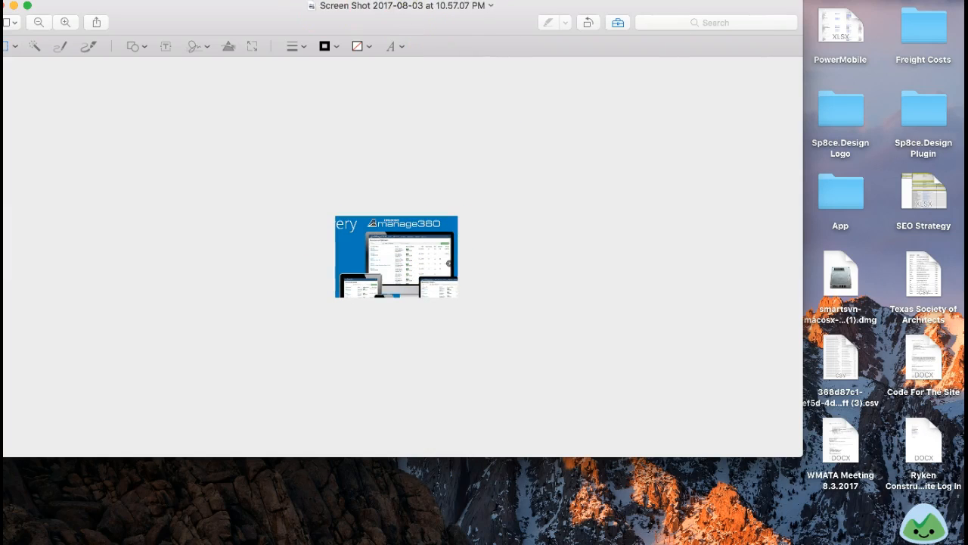
left_click(2, 6)
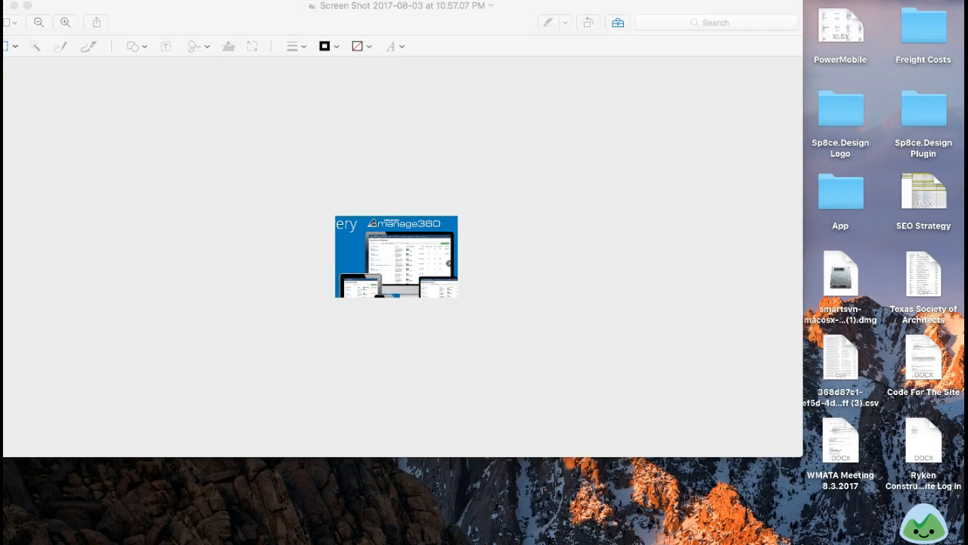
left_click_drag(171, 21, 199, 21)
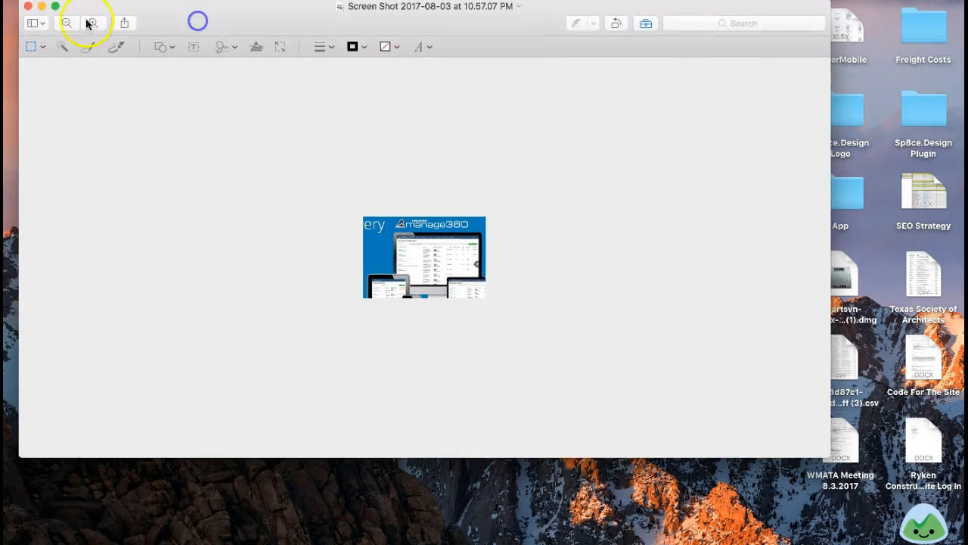
left_click(29, 8)
left_click(753, 34)
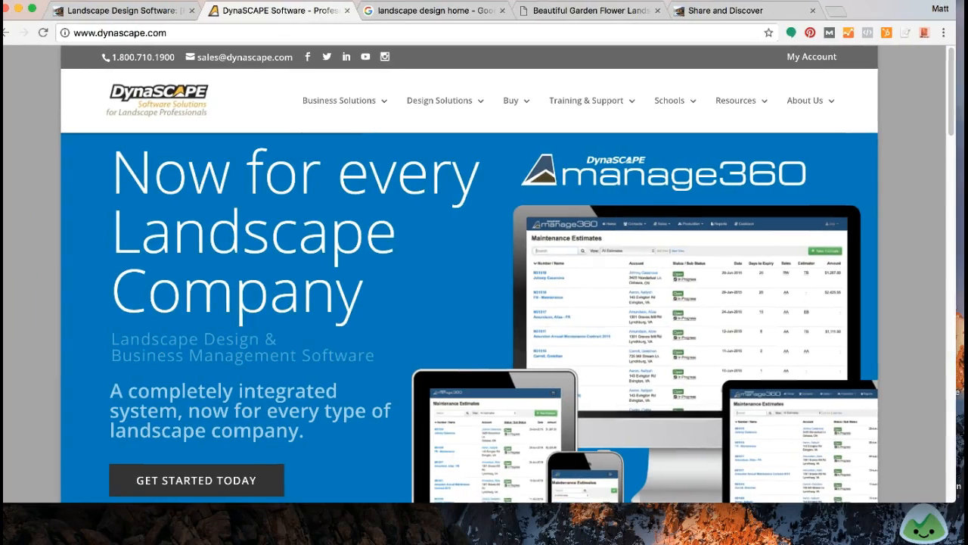
Step: Compare the #2 Realtime Landscaping Plus entry in the published article with the DynaSCAPE homepage
left_click(115, 12)
mouse_move(346, 281)
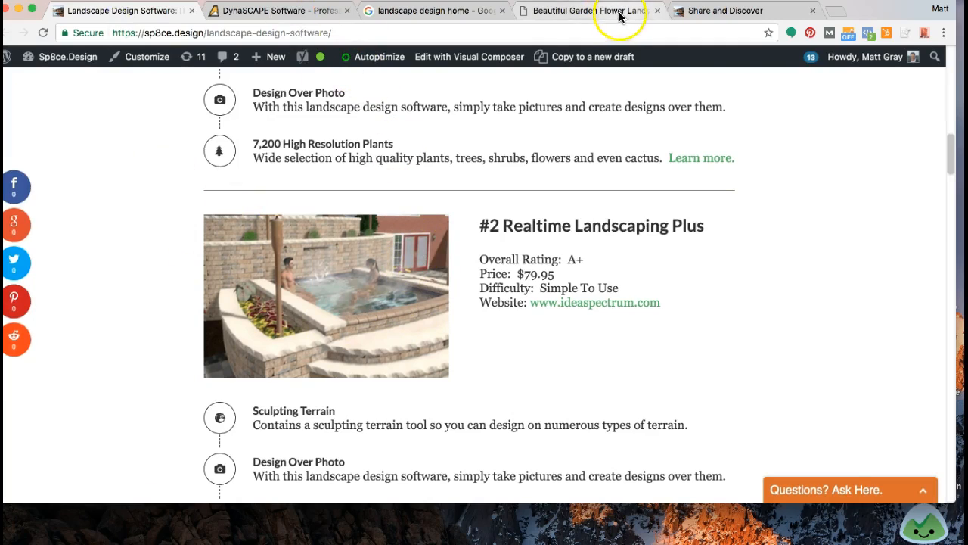
left_click_drag(502, 225, 702, 226)
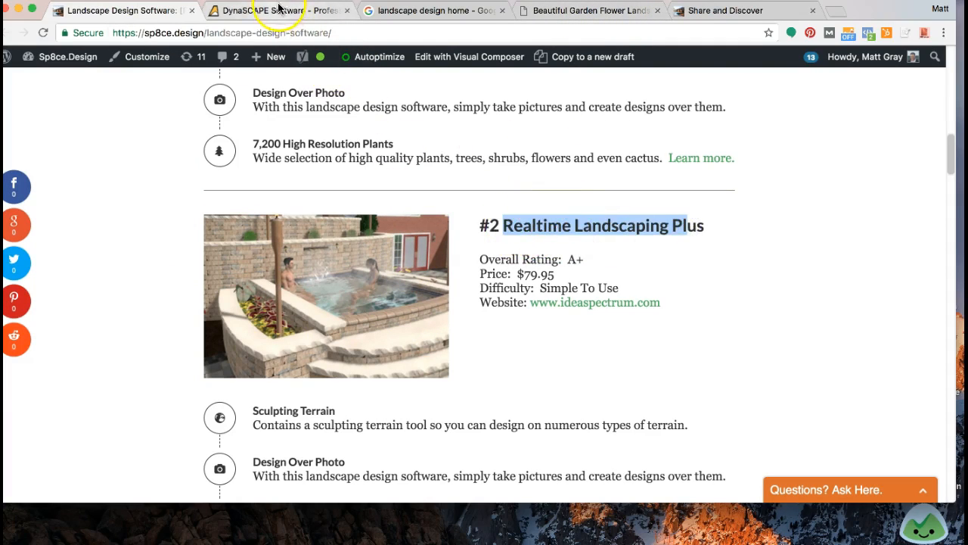
left_click(274, 9)
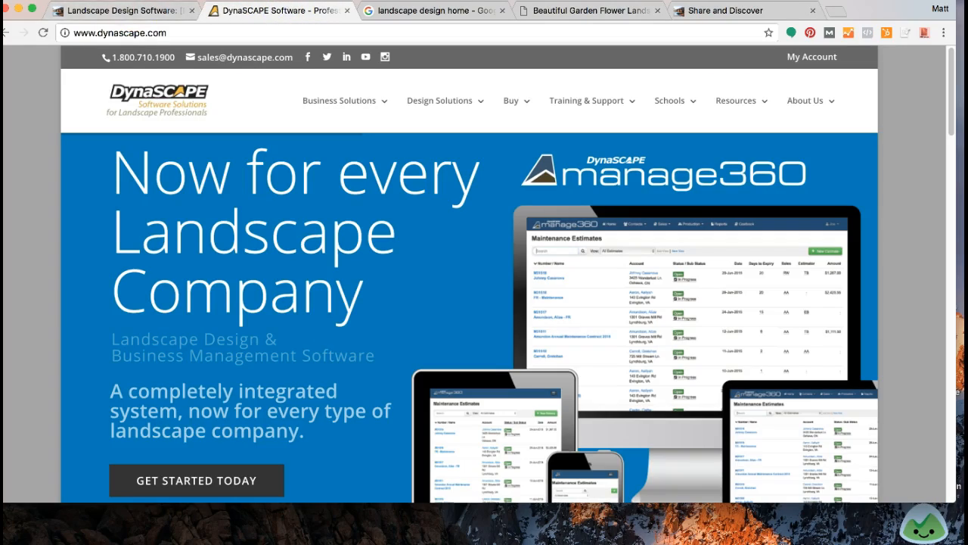
left_click(150, 12)
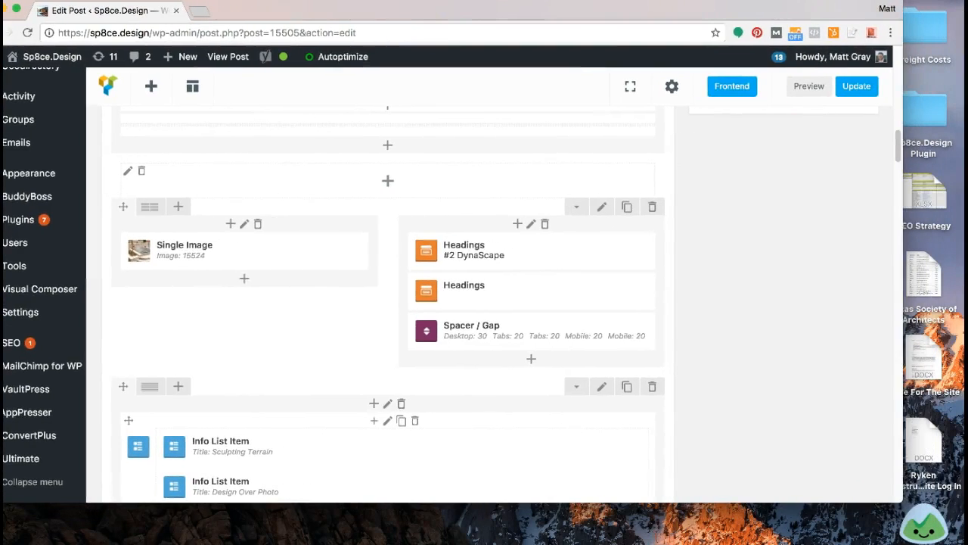
left_click_drag(173, 250, 180, 256)
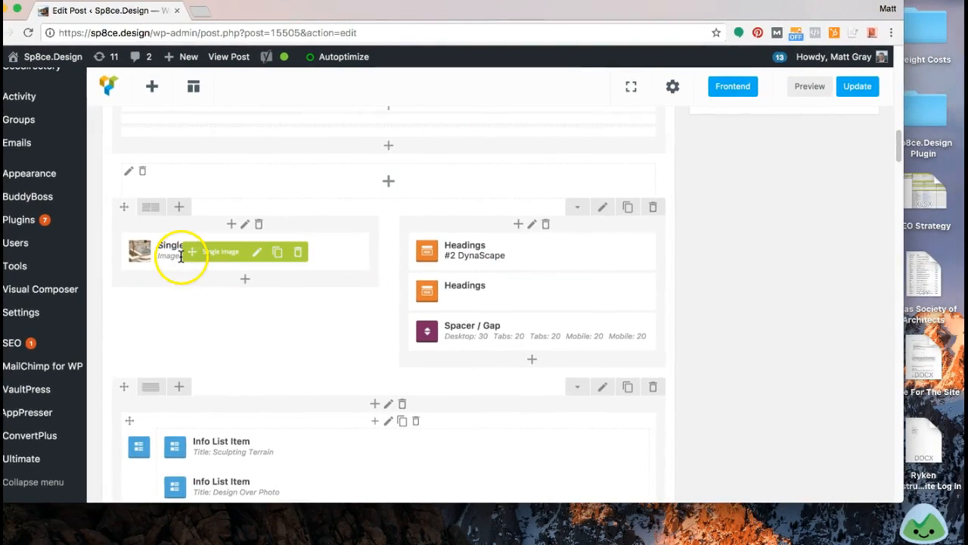
left_click(256, 254)
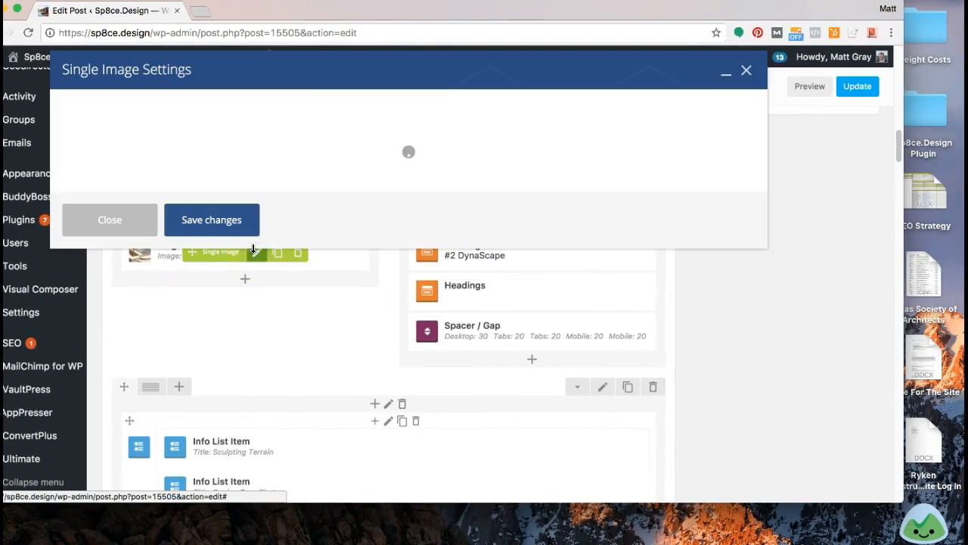
left_click(96, 316)
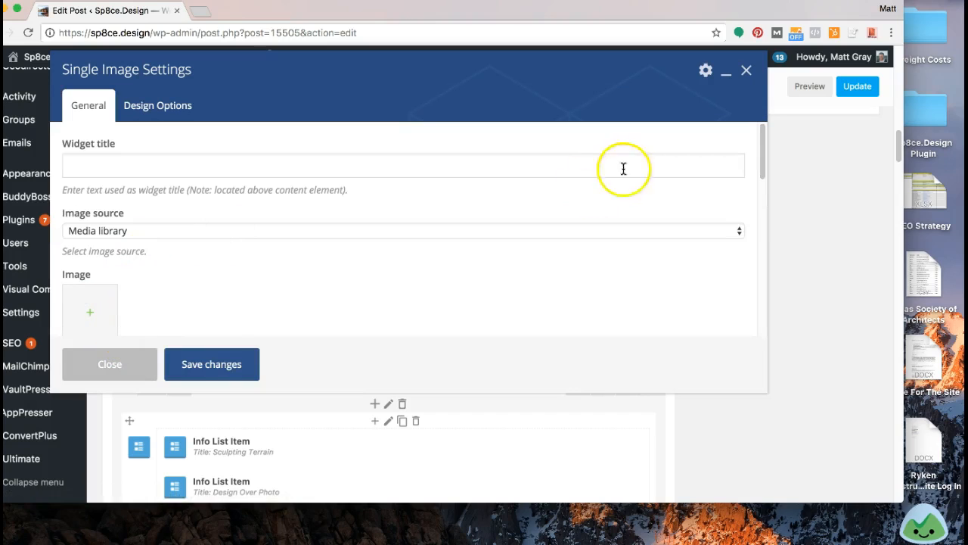
left_click(132, 372)
left_click(715, 306)
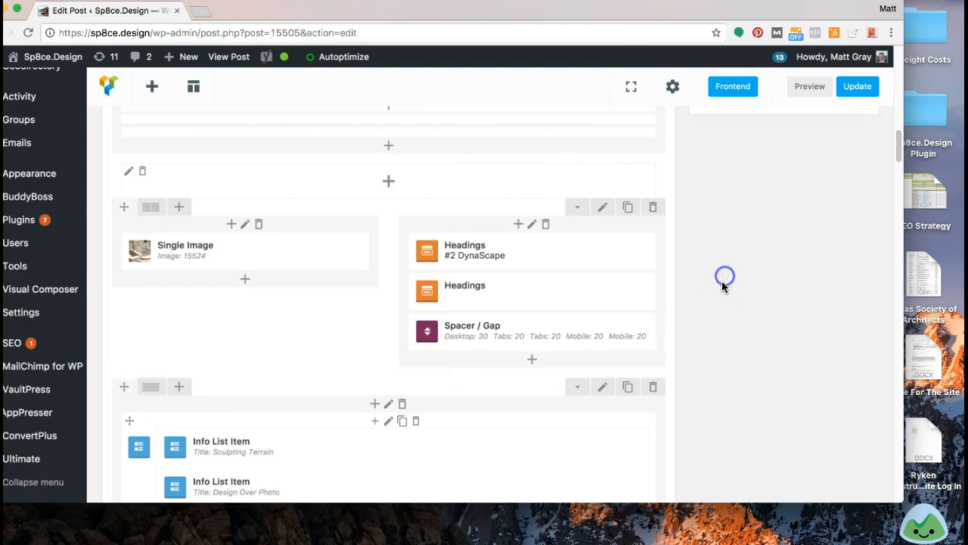
Step: Copy the focus keyword "landscape design software" from the post's Yoast SEO settings
scroll(724, 283, "up", 15)
scroll(723, 284, "down", 20)
scroll(724, 295, "down", 15)
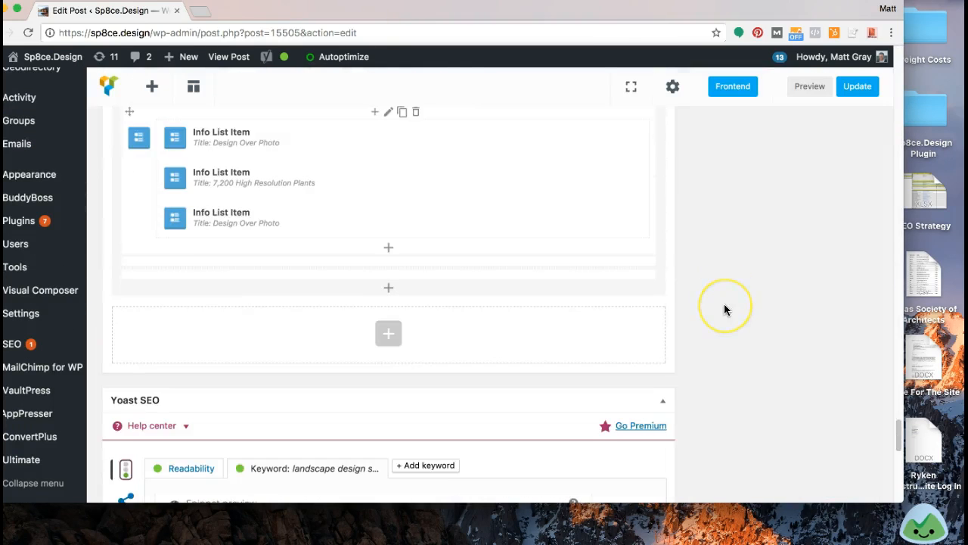
triple_click(225, 433)
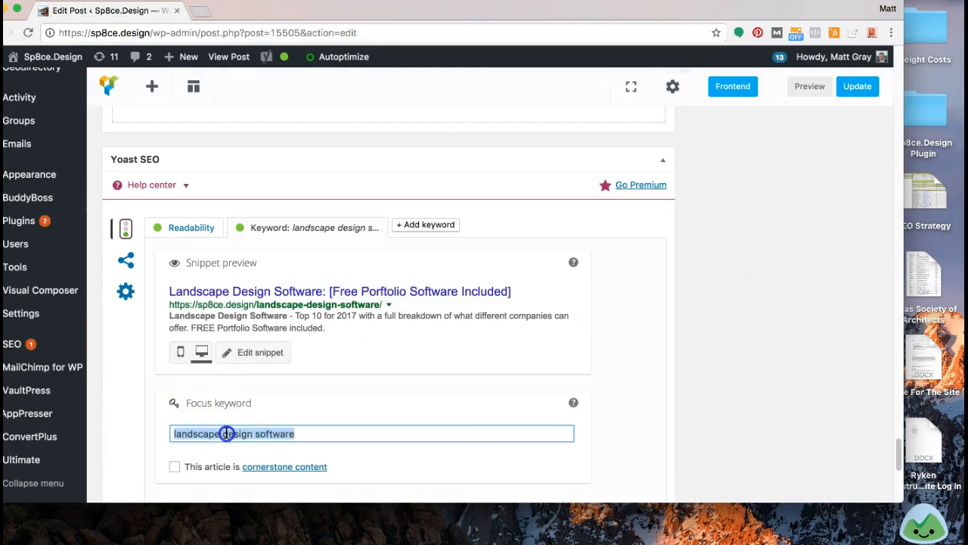
right_click(227, 434)
left_click(270, 360)
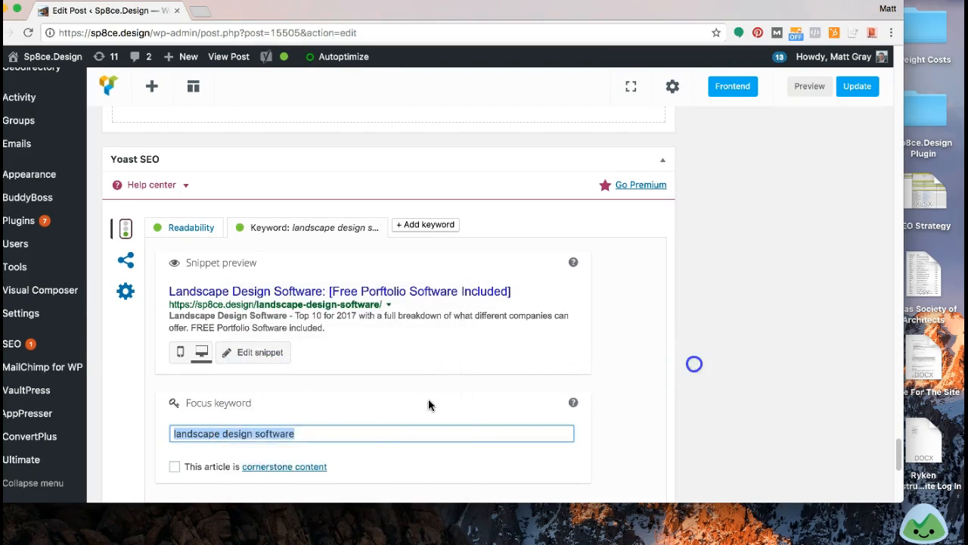
left_click(248, 454)
Step: Remove the existing image from the #2 DynaScape Single Image element and upload the Manage360 screenshot from the desktop in its place
scroll(681, 287, "up", 15)
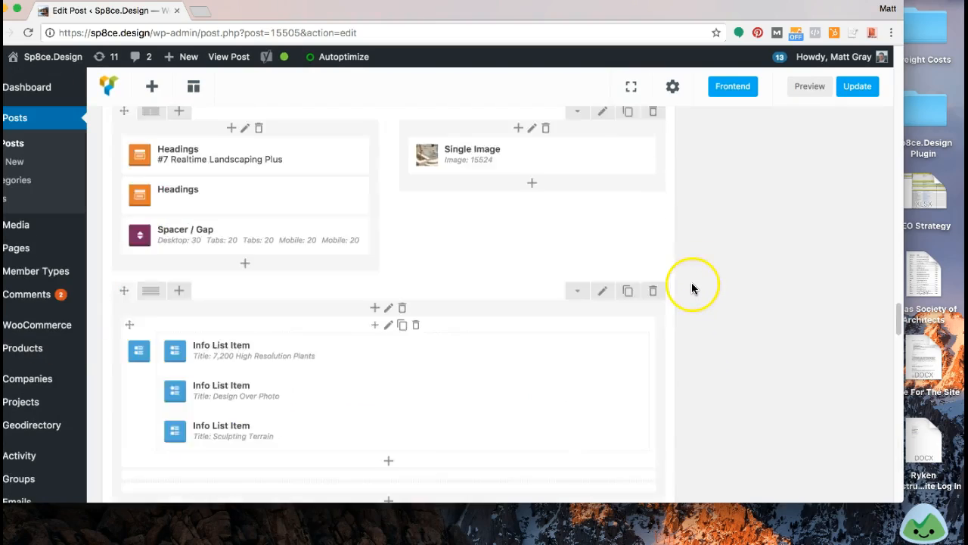
scroll(692, 288, "down", 15)
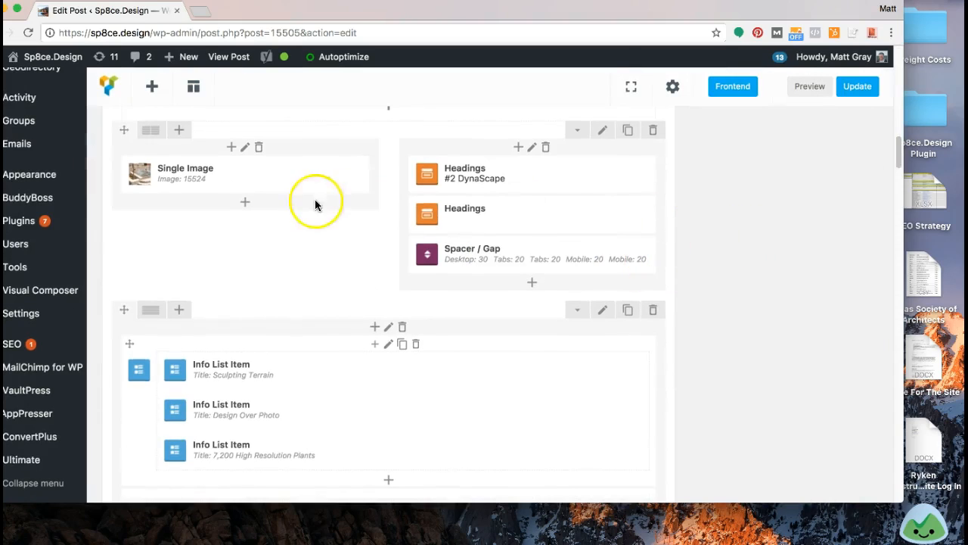
left_click(257, 179)
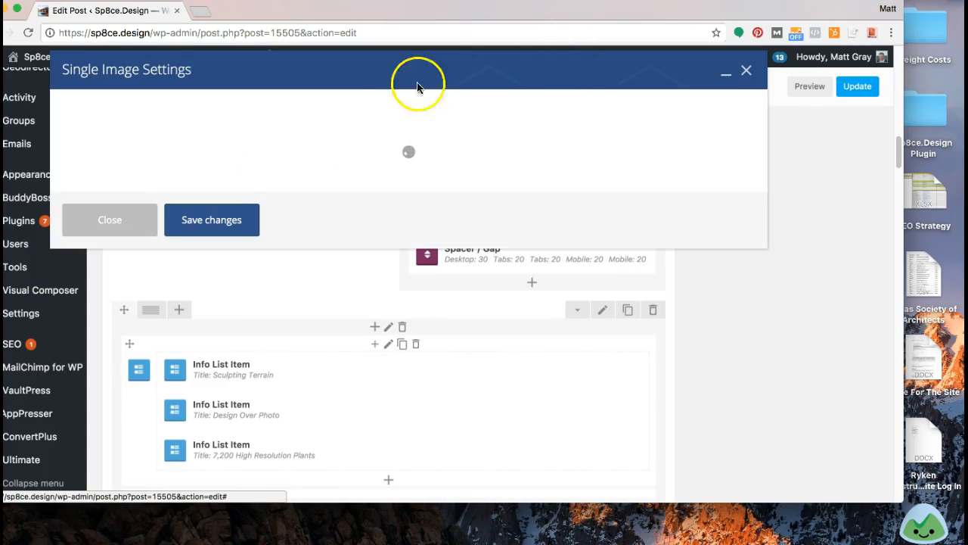
left_click(90, 313)
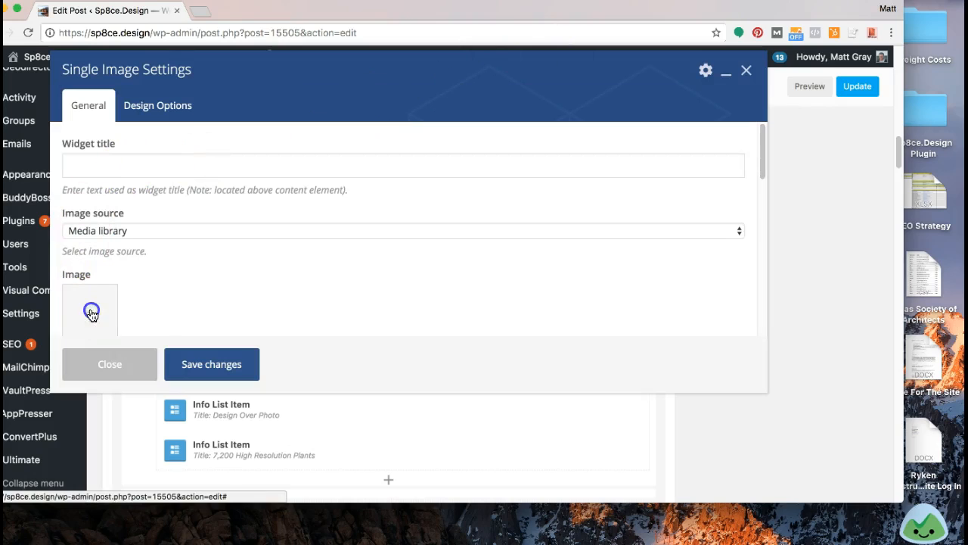
left_click(89, 313)
left_click_drag(718, 17, 755, 102)
left_click_drag(759, 27, 205, 352)
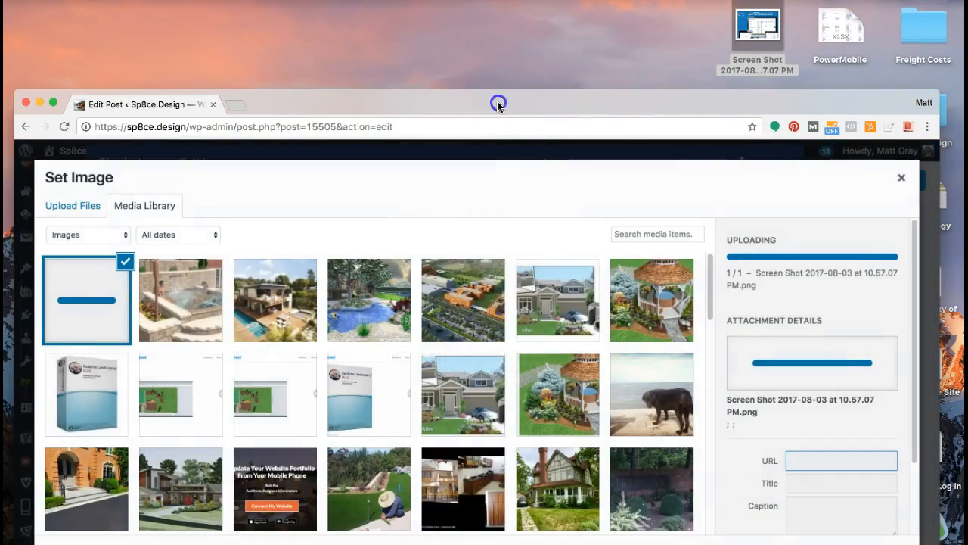
left_click_drag(502, 99, 491, 8)
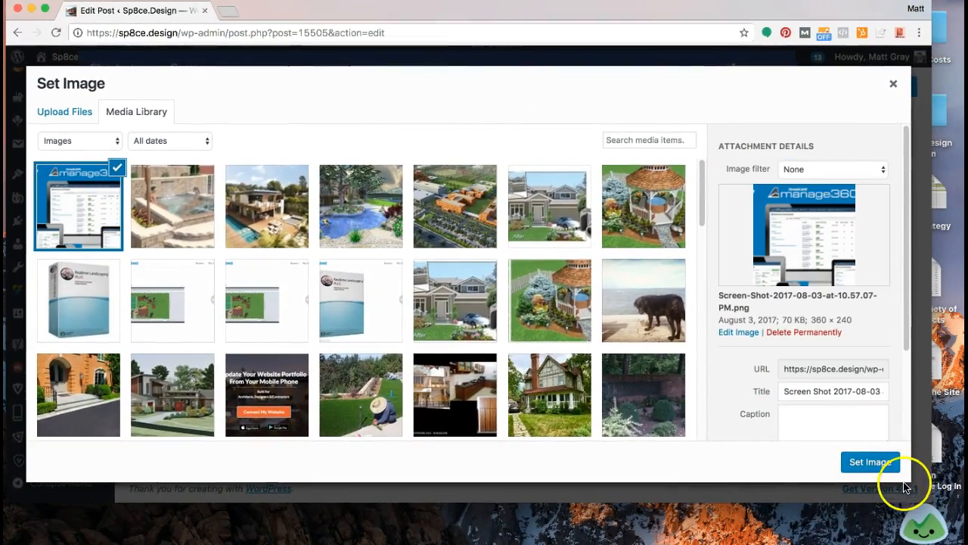
Step: Set the uploaded image's title to "landscape design software" and its alt text to "The best landscape design software of 2017."
scroll(825, 378, "down", 3)
left_click(795, 270)
key("super+a")
key("super+v")
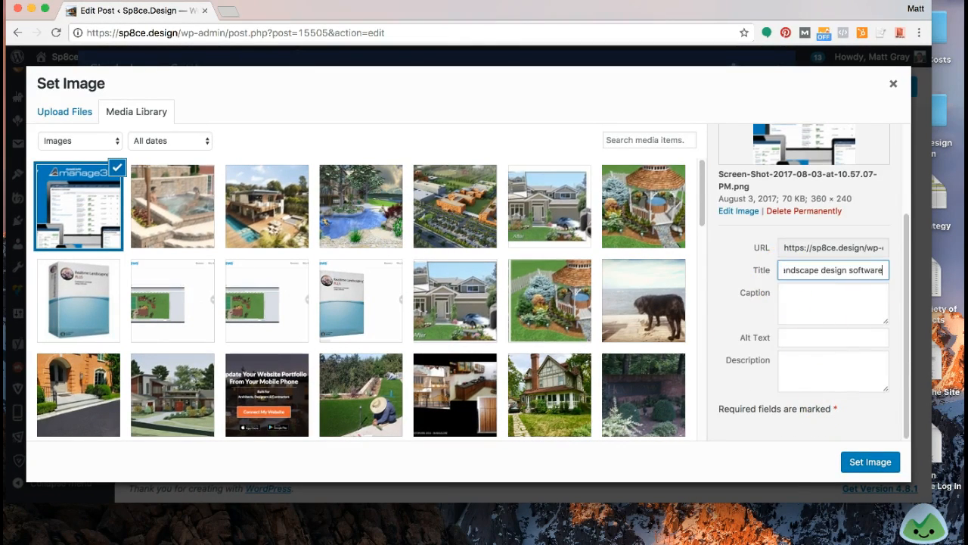
left_click(795, 340)
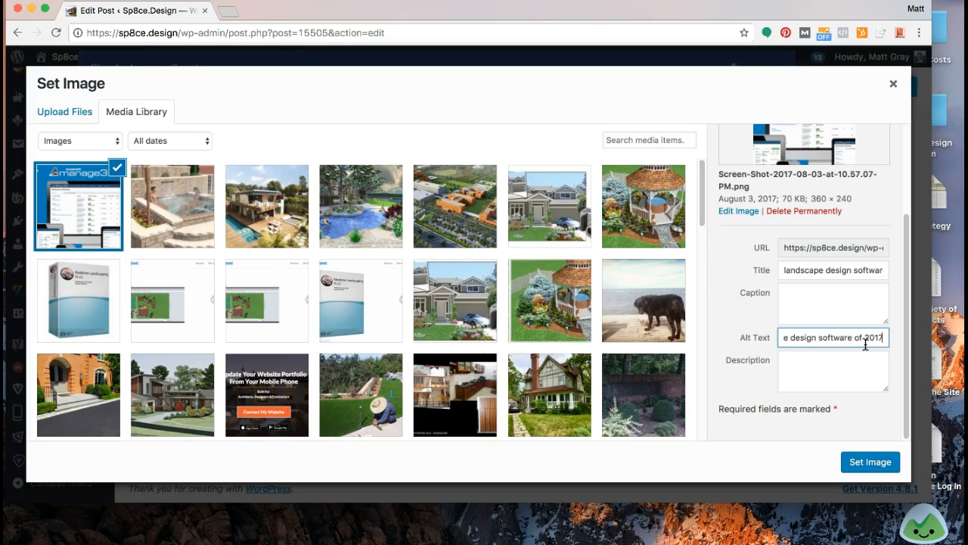
left_click(855, 366)
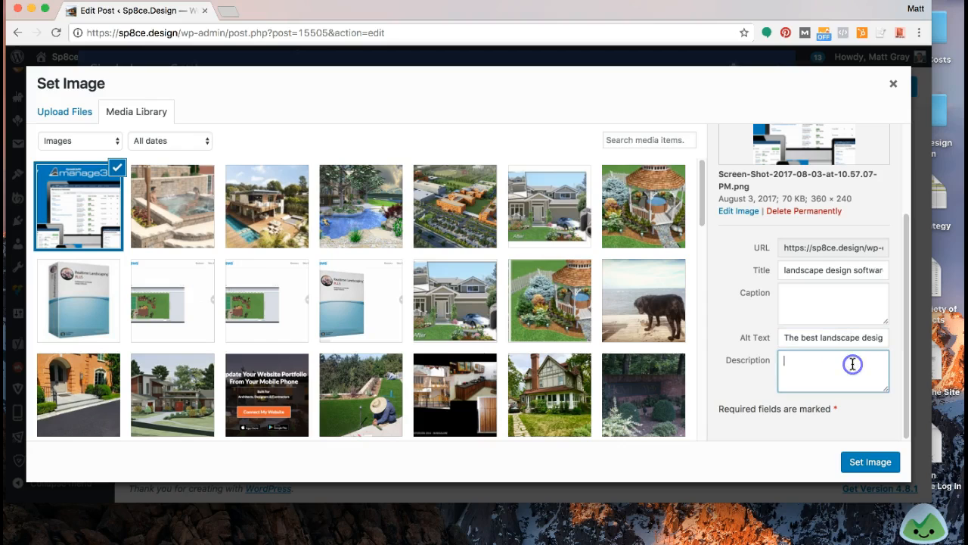
Step: Review the uploaded image's dimensions, title and full alt text in the attachment details
left_click_drag(810, 198, 852, 200)
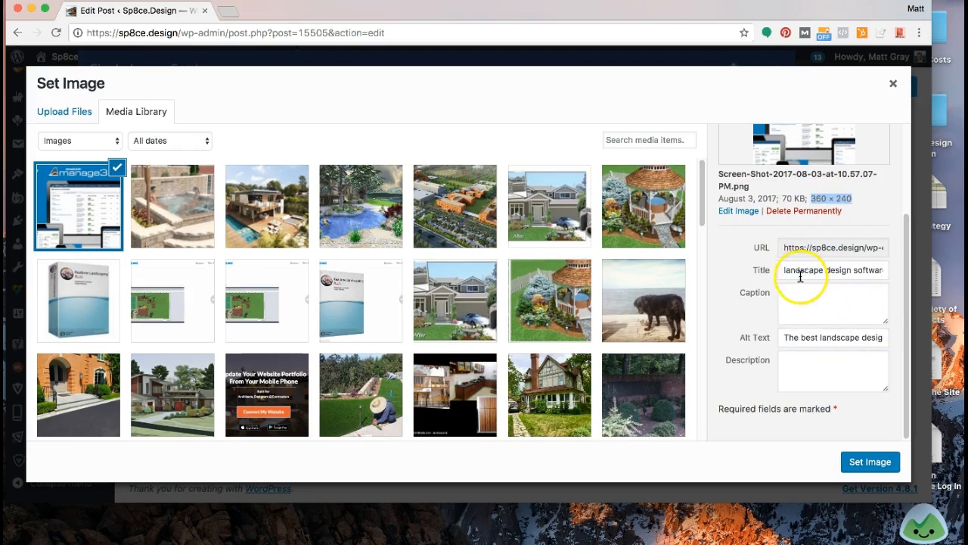
left_click_drag(793, 277, 901, 281)
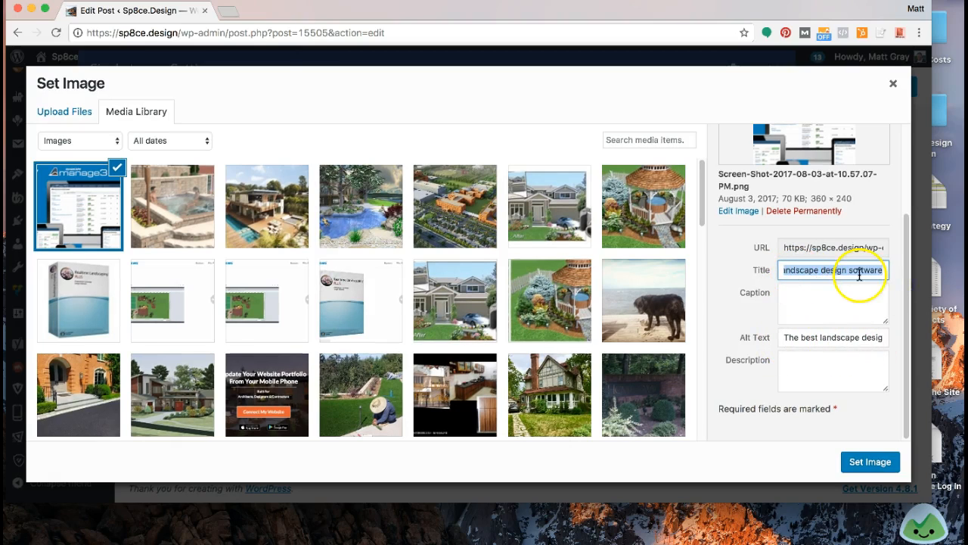
left_click(785, 338)
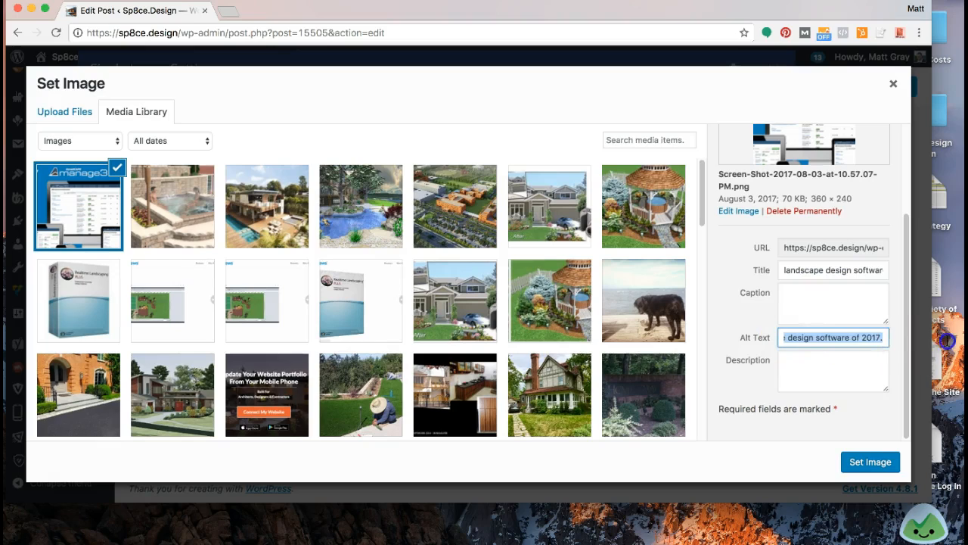
left_click(854, 339)
left_click_drag(803, 336, 688, 338)
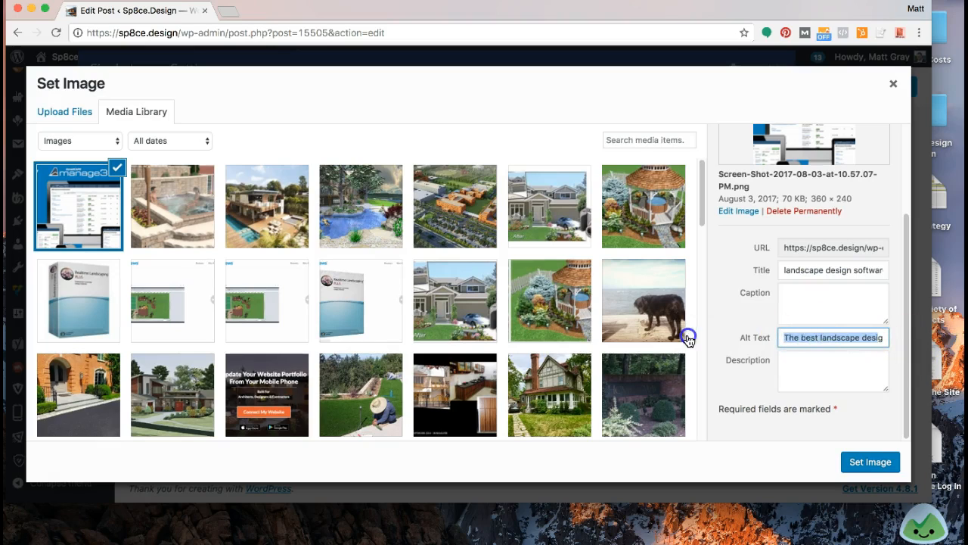
left_click(822, 340)
left_click_drag(854, 340, 881, 341)
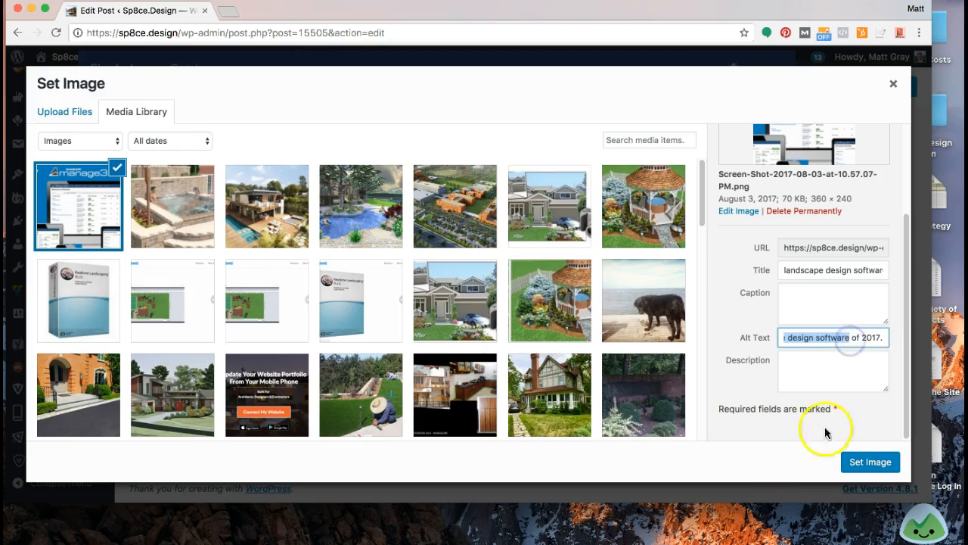
Step: Set the uploaded screenshot as the #2 DynaScape image, save the element's settings and update the post
left_click(805, 370)
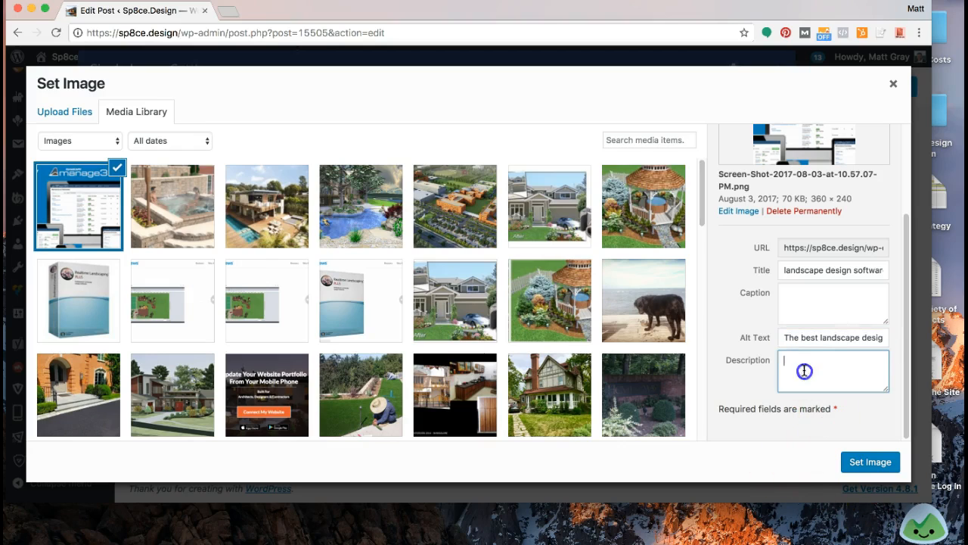
left_click(854, 465)
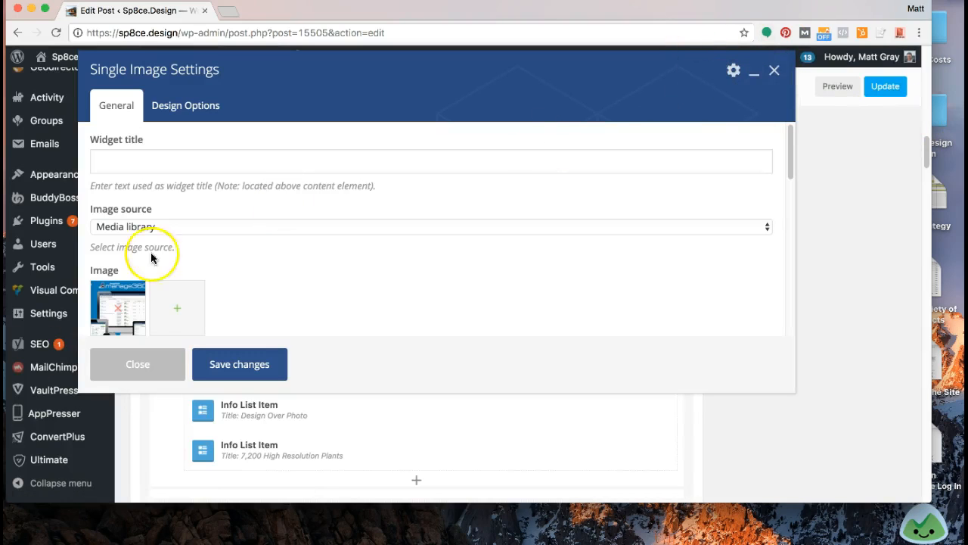
left_click(238, 364)
left_click(894, 84)
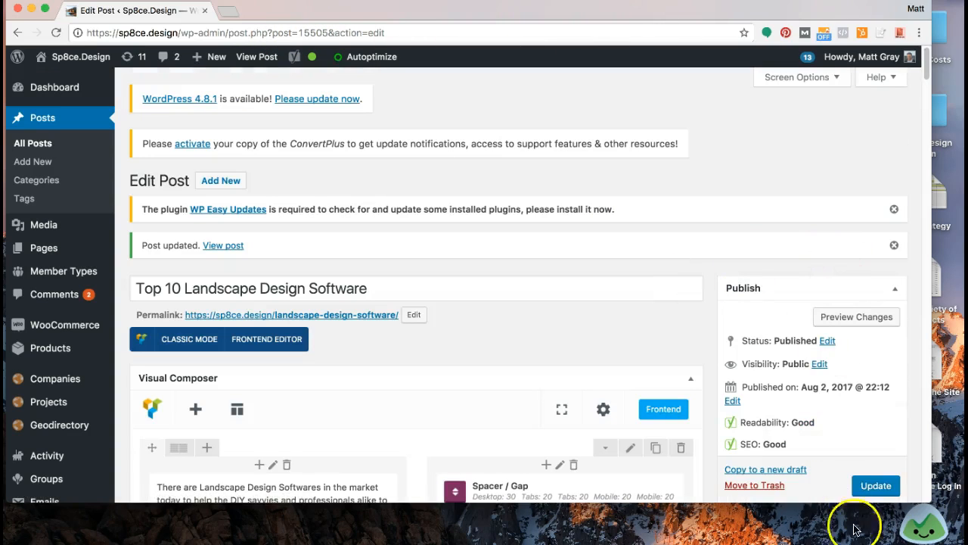
left_click(877, 486)
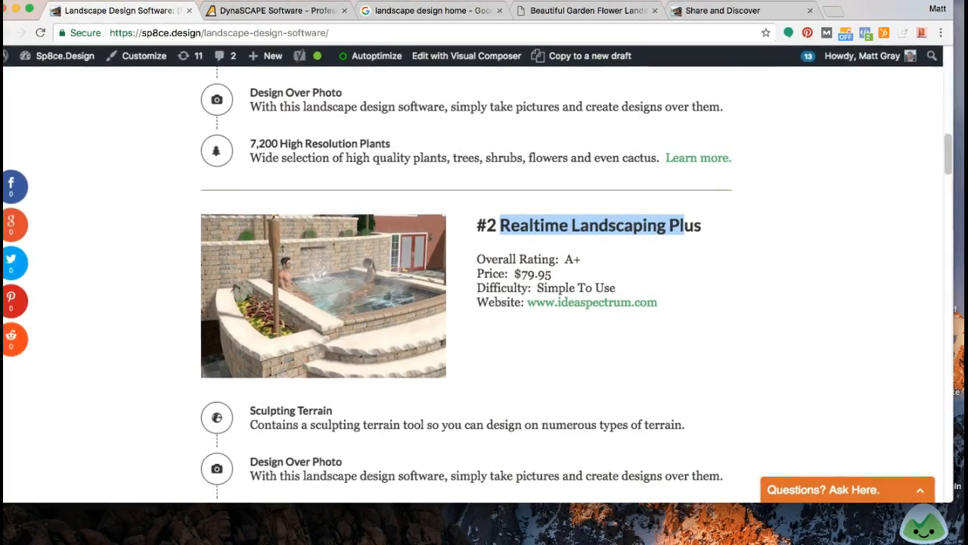
Step: Reload the published landscape design software article and view its #2 DynaScape entry
left_click(98, 215)
scroll(100, 215, "up", 14)
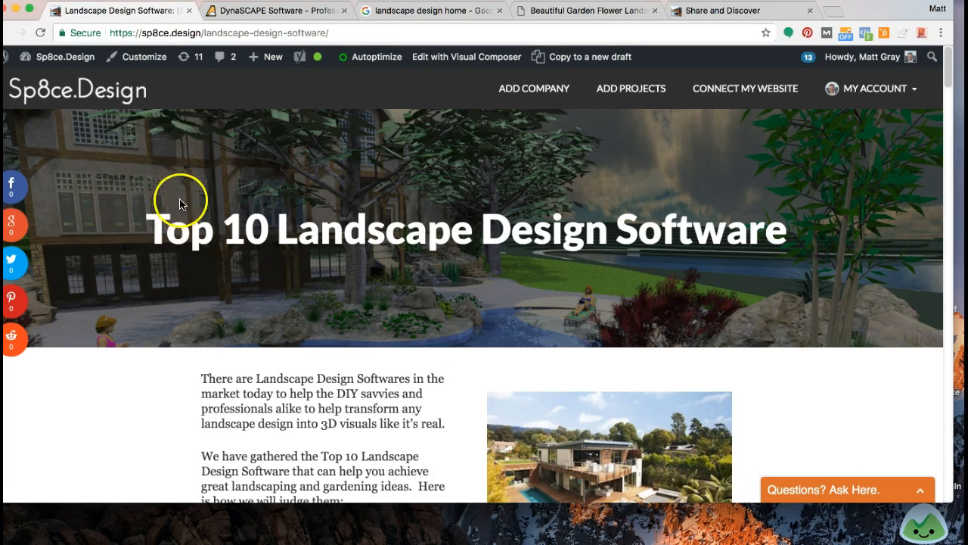
left_click(40, 34)
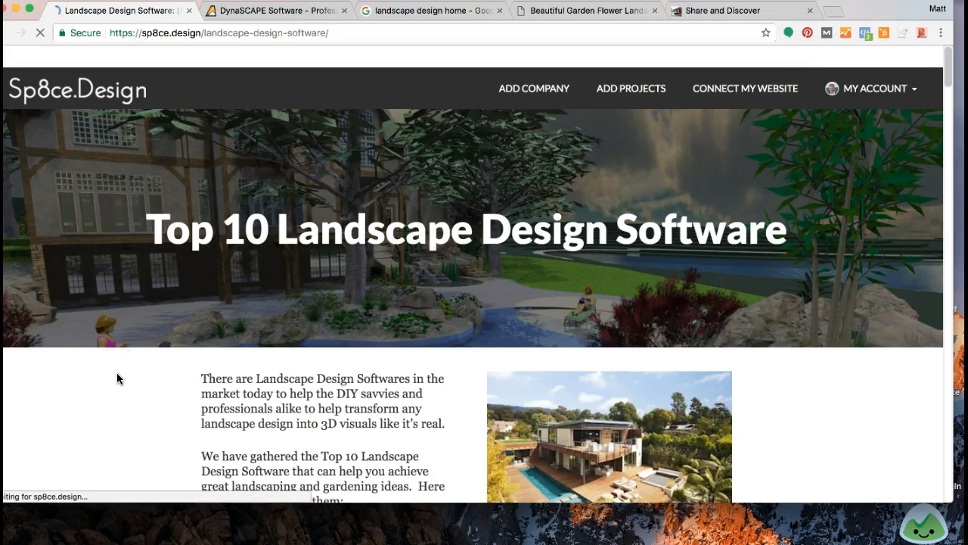
scroll(117, 378, "down", 10)
scroll(116, 372, "down", 7)
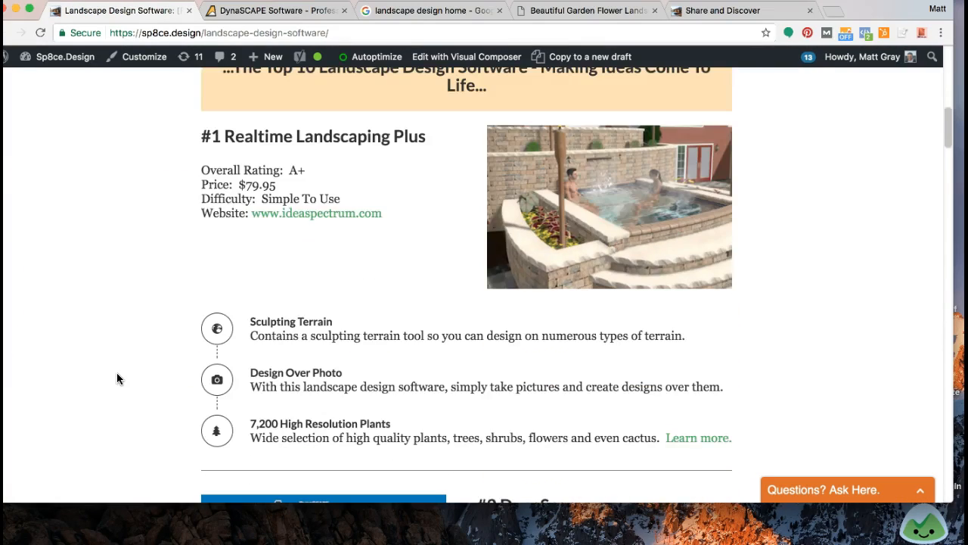
scroll(123, 360, "up", 1)
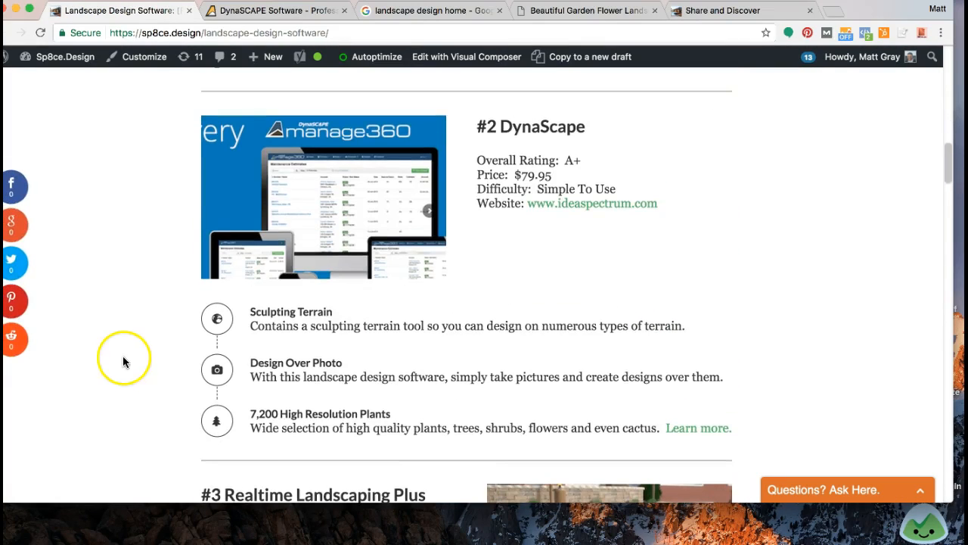
Step: Inspect the DynaScape image's HTML for its file name and alt text, then close the developer tools
right_click(328, 191)
left_click(369, 310)
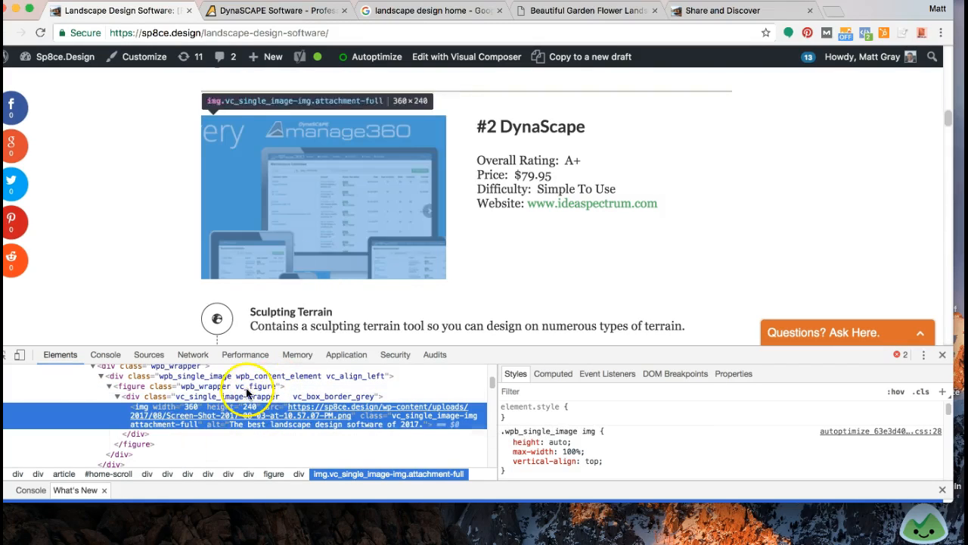
left_click(942, 356)
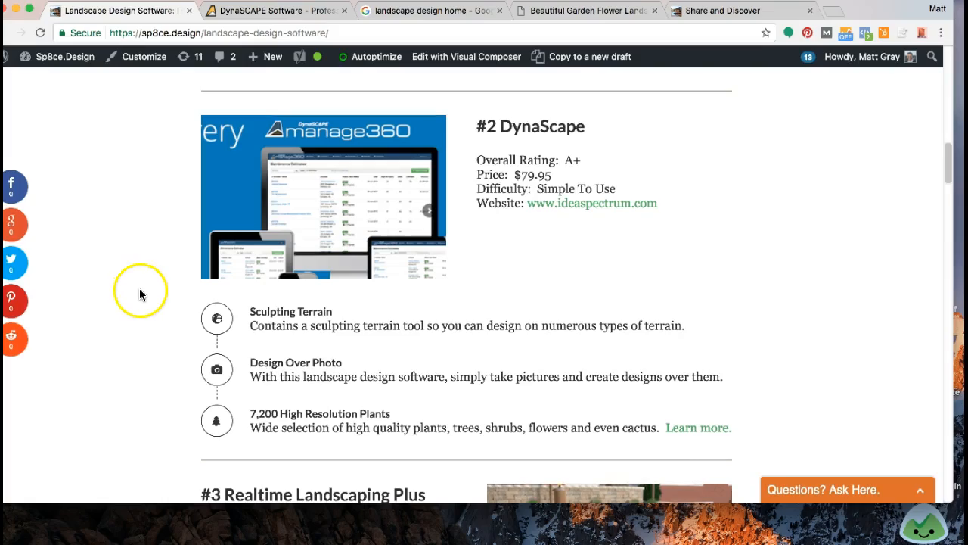
Step: Look at the Google image results for "landscape design home" and return to the article's DynaScape image
scroll(149, 290, "up", 1)
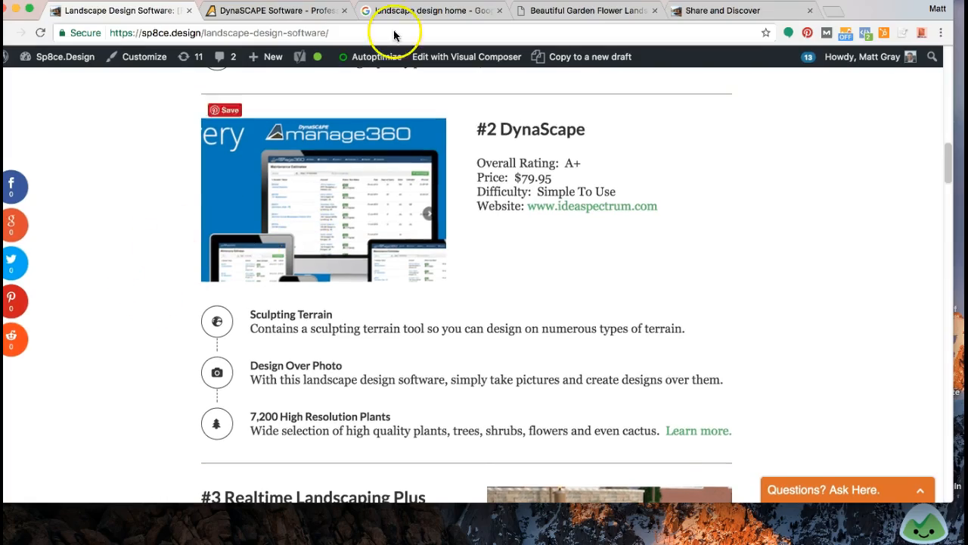
left_click(401, 11)
scroll(252, 209, "up", 10)
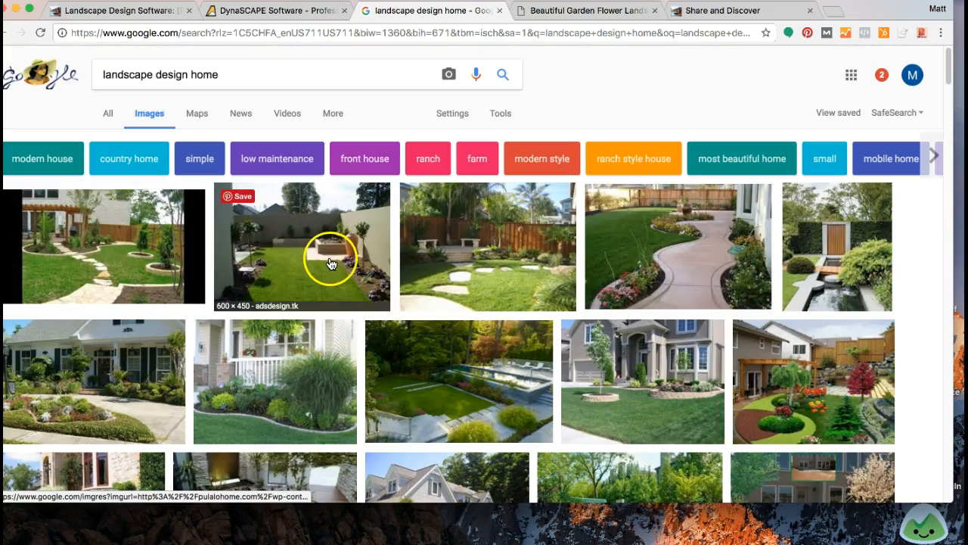
left_click(138, 10)
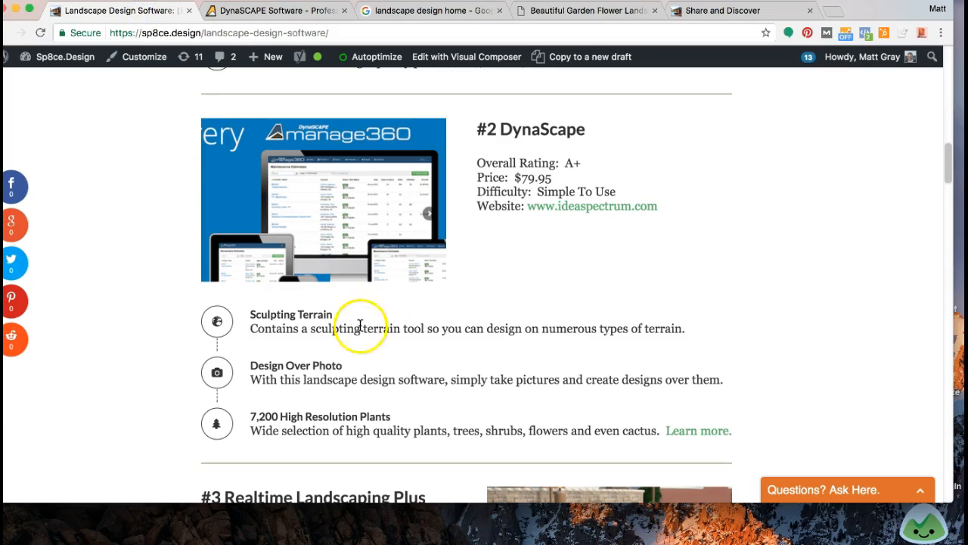
scroll(143, 293, "up", 1)
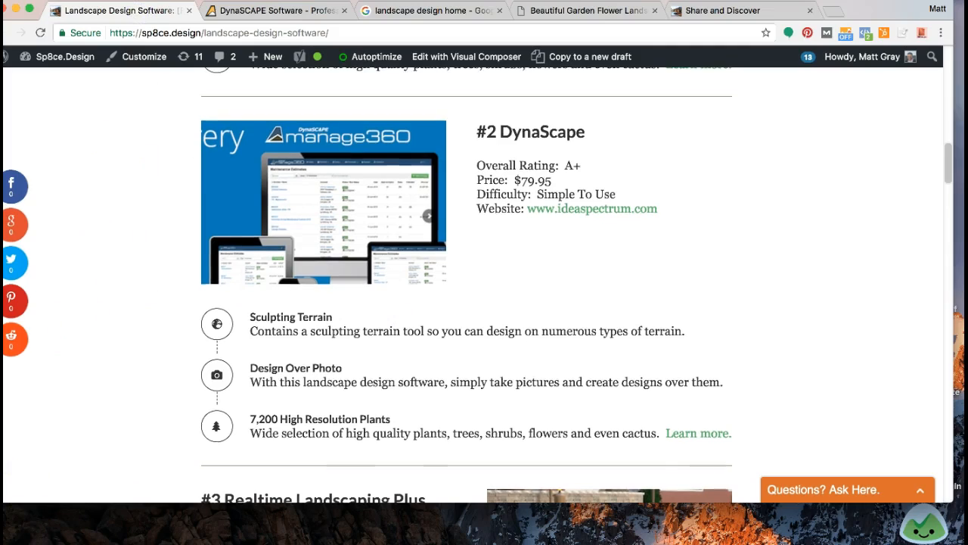